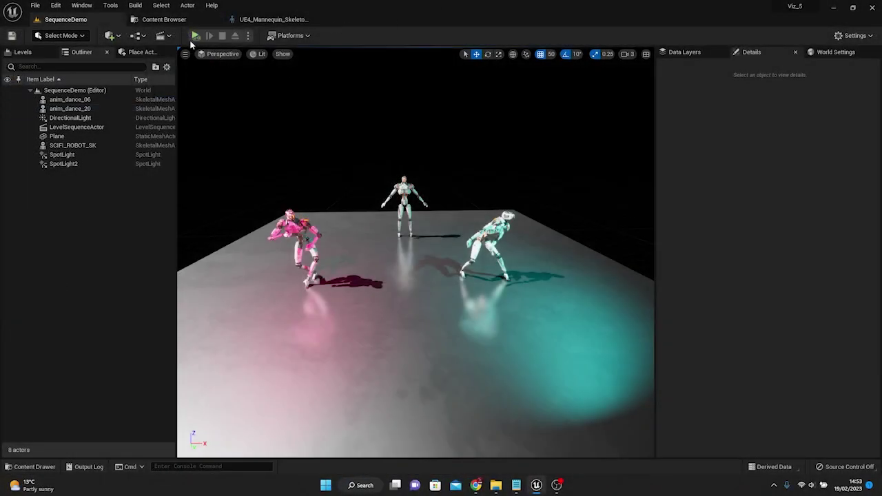
Step: Preview the level in play mode, then inspect the dancers and the Robot1 dance animation assets
click(195, 35)
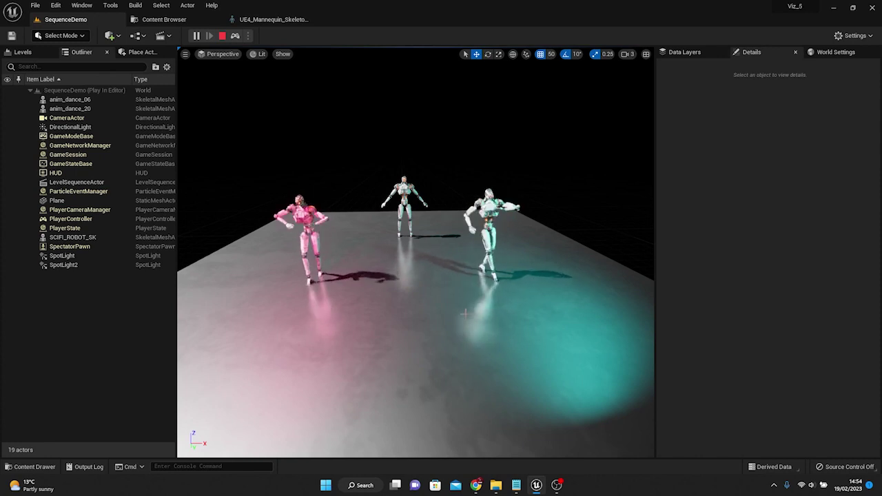
key(Escape)
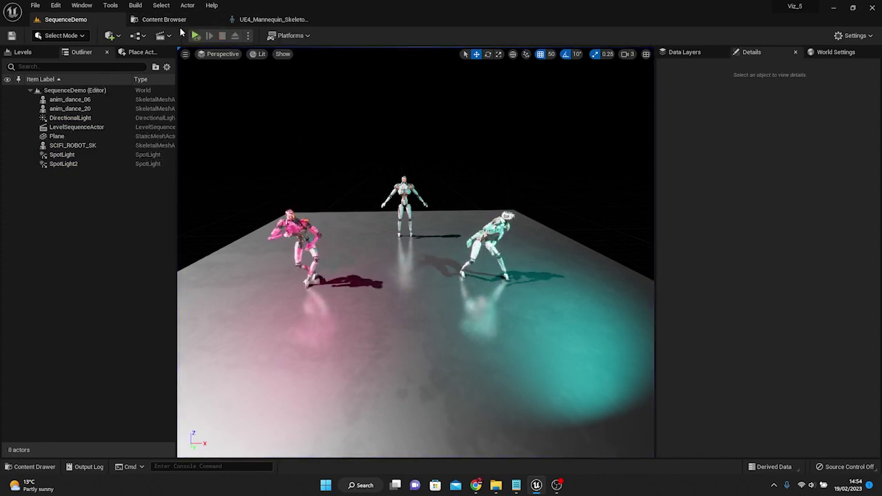
click(299, 248)
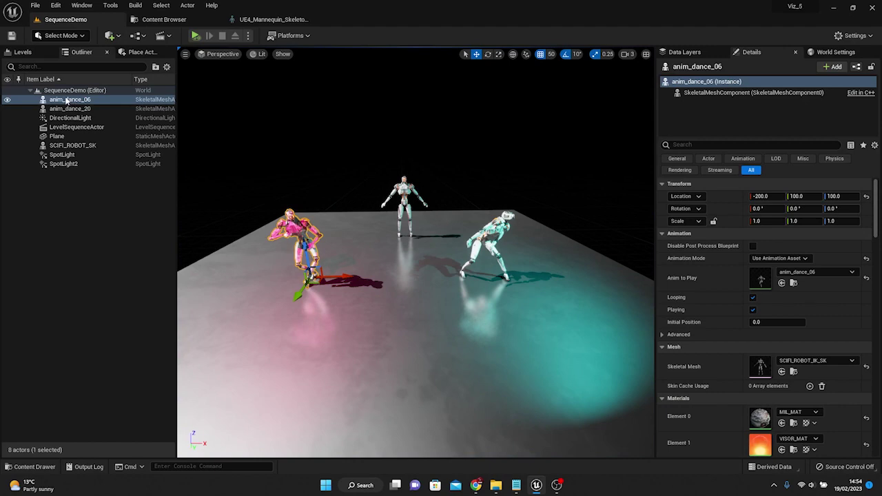
key(Down)
click(164, 18)
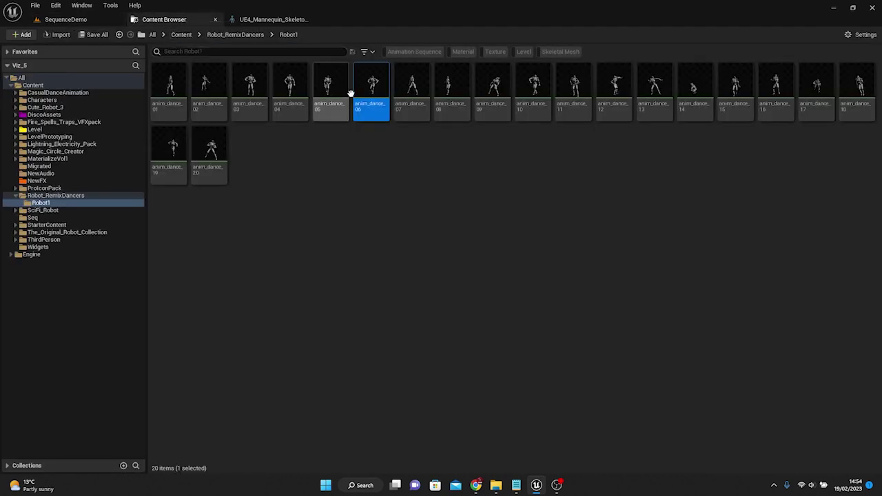
click(93, 19)
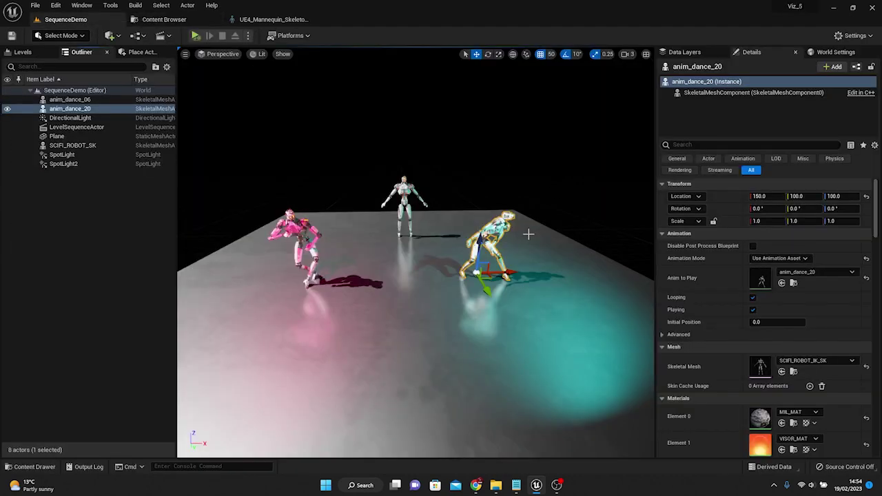
Step: Select each level actor in turn: anim_dance_06, the floor Plane, anim_dance_20 and SCIFI_ROBOT_SK
key(Up)
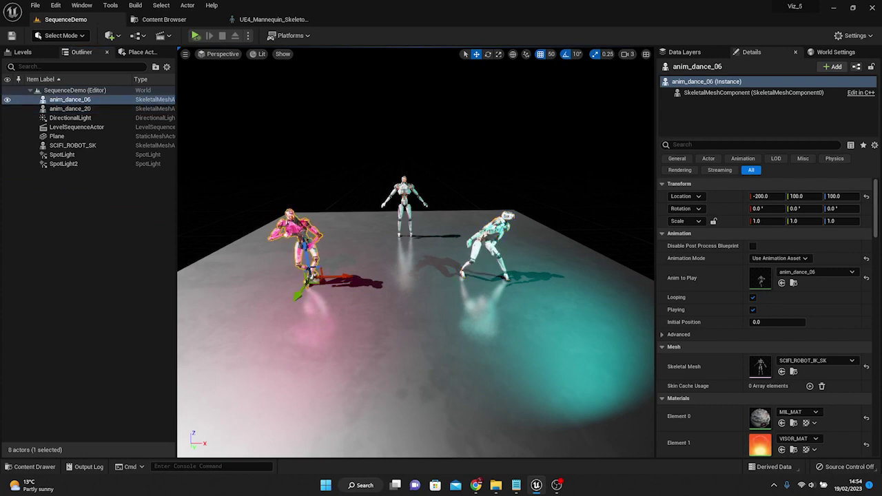
click(57, 136)
click(303, 222)
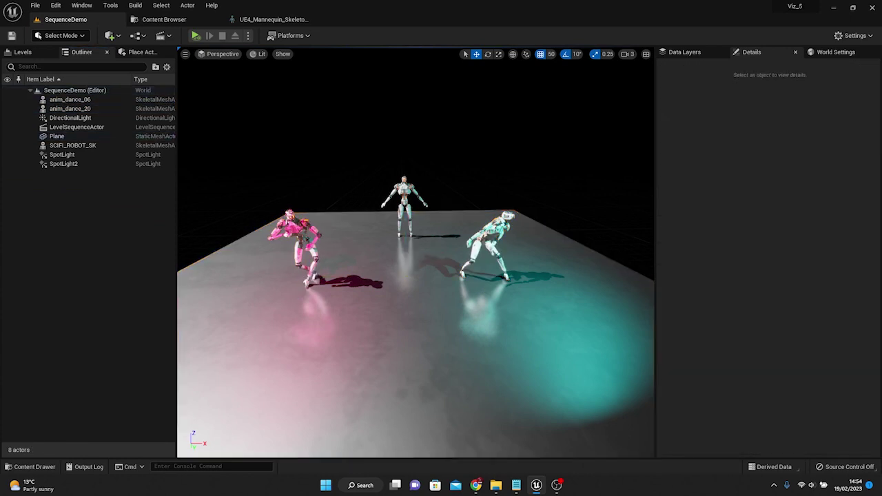
click(302, 238)
click(493, 234)
click(404, 203)
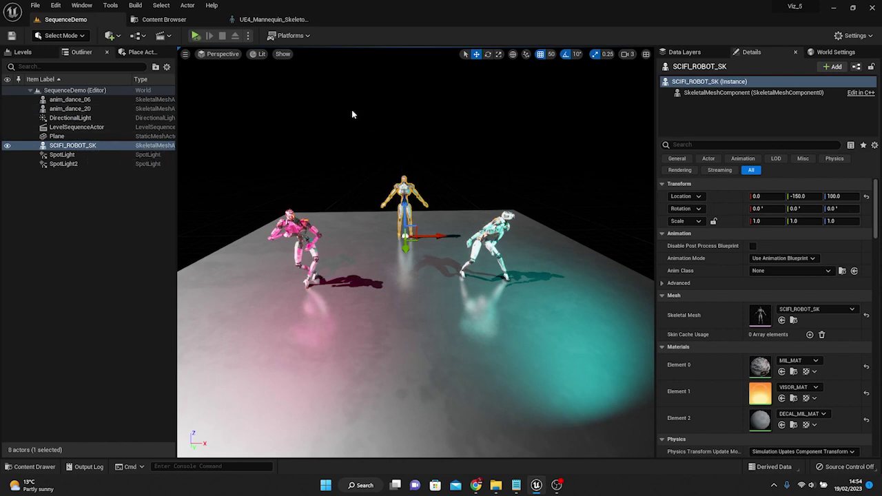
Step: Place a Level Sequence Actor with a new DanceSequence asset and open it in Sequencer
click(142, 51)
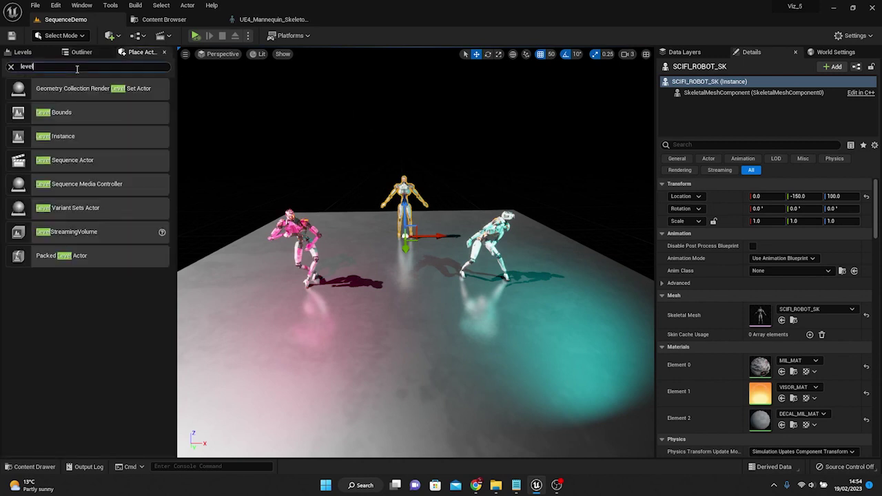
drag(84, 161, 234, 279)
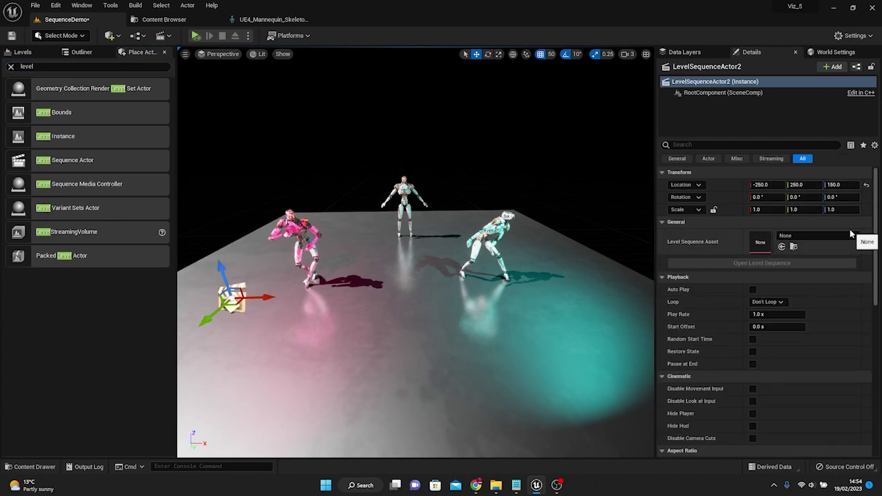
click(801, 238)
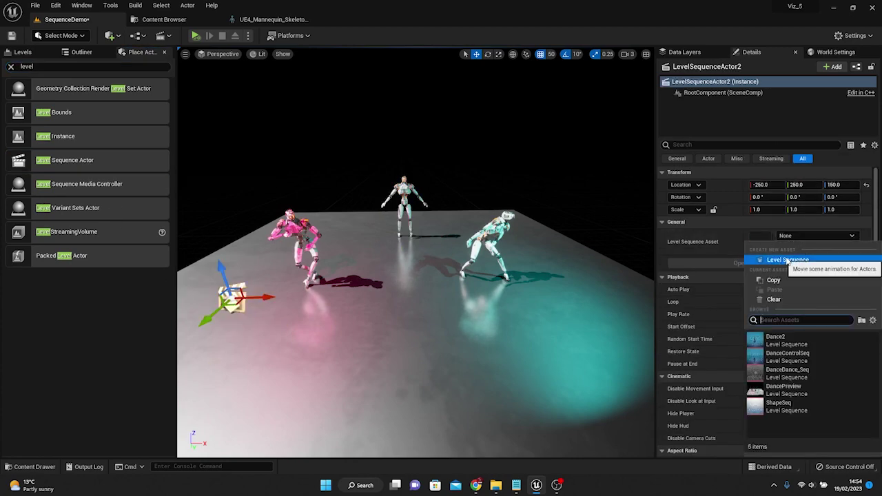
click(765, 257)
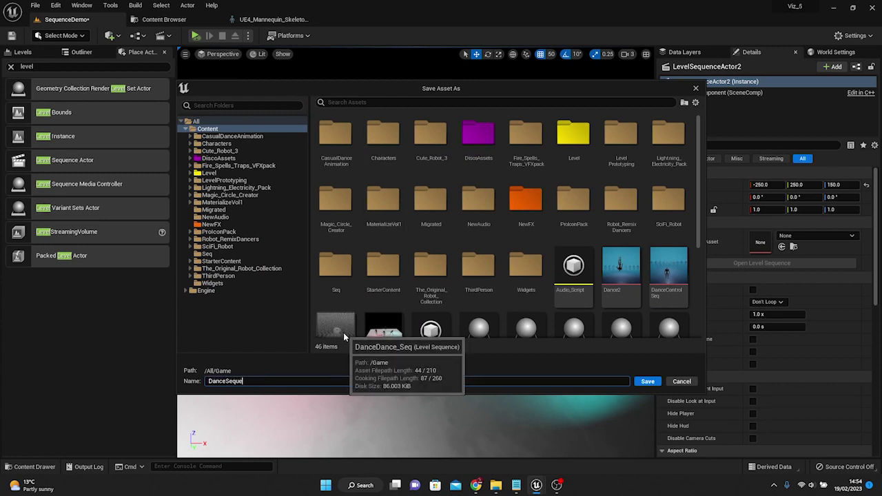
click(654, 383)
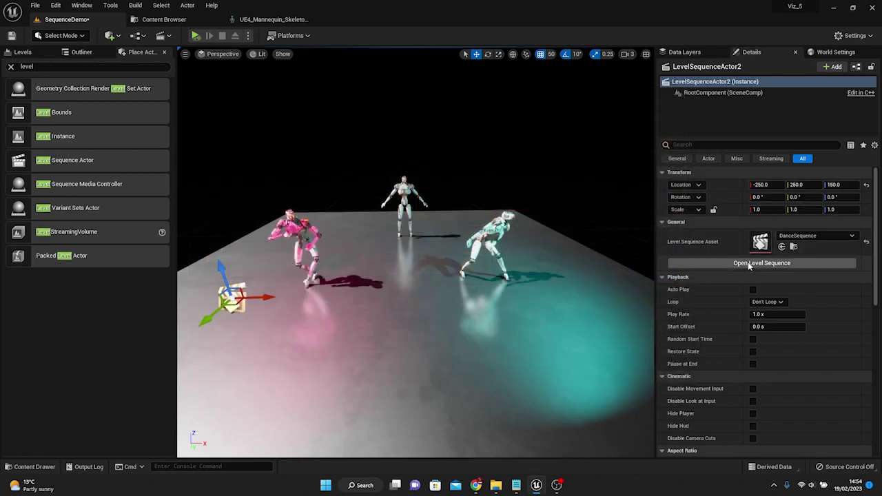
click(752, 265)
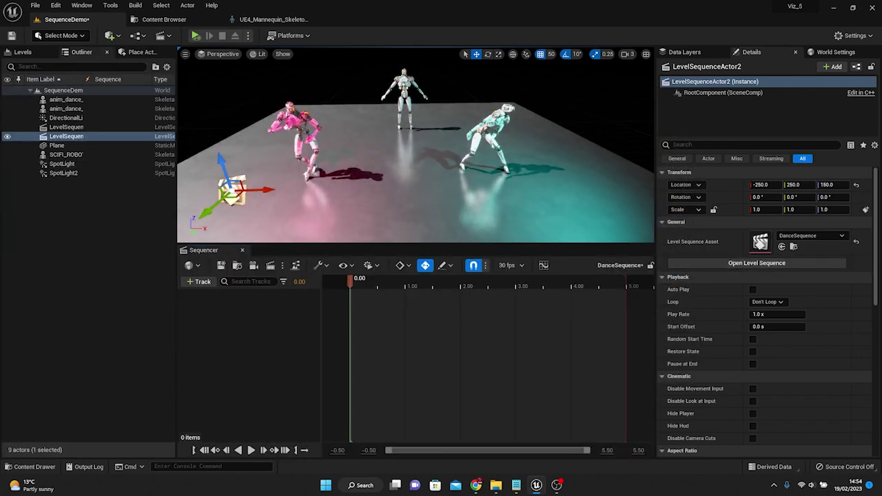
Step: Add SCIFI_ROBOT_SK to DanceSequence as an actor track
click(66, 154)
click(199, 281)
mouse_move(229, 295)
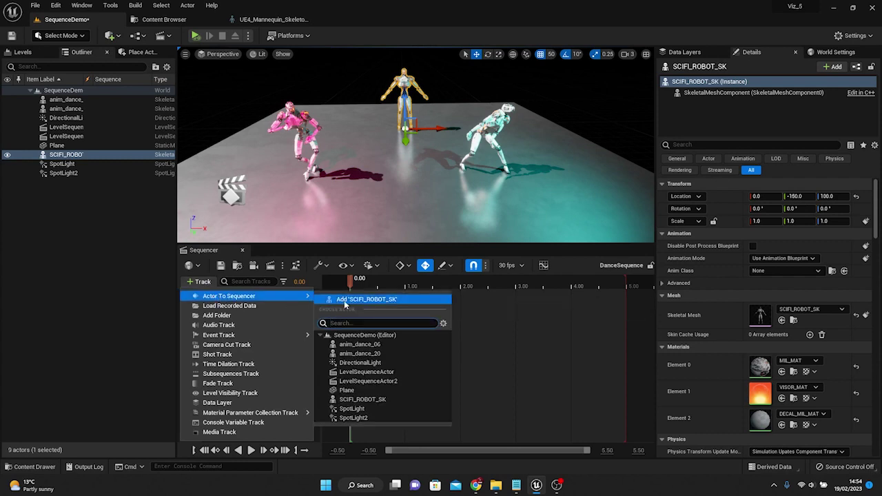
click(361, 300)
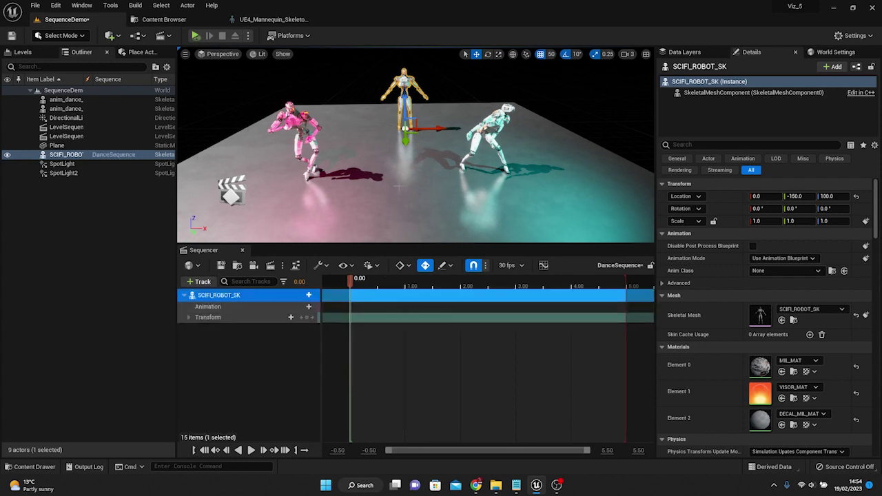
scroll(405, 186, down, 5)
scroll(405, 172, up, 4)
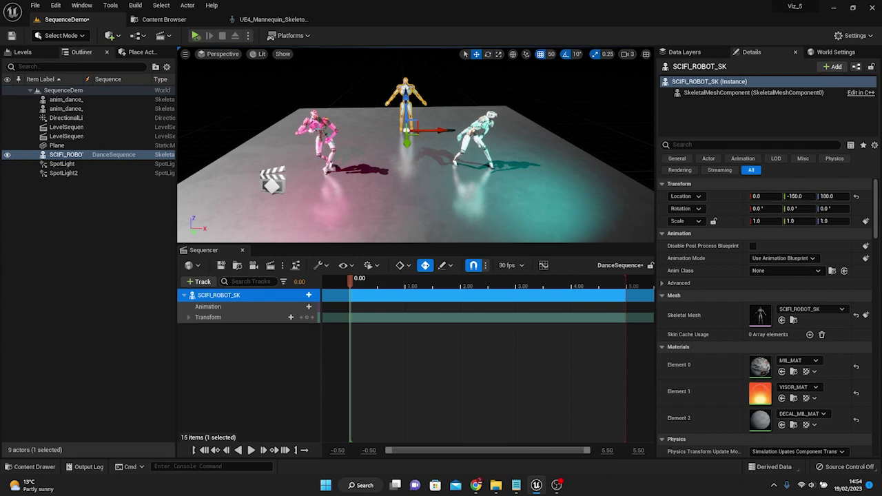
Step: Widen the name column and add an anim_dance_06 clip to the robot's Animation track
click(327, 164)
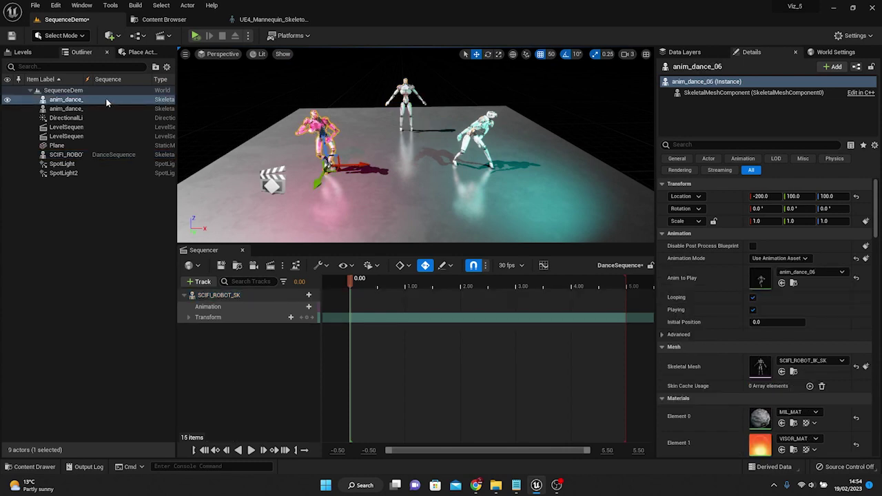
drag(86, 88, 113, 87)
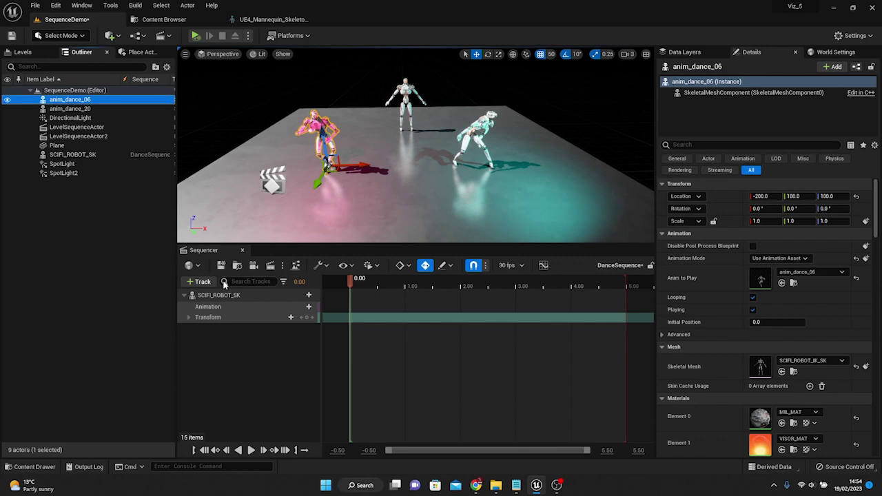
click(289, 308)
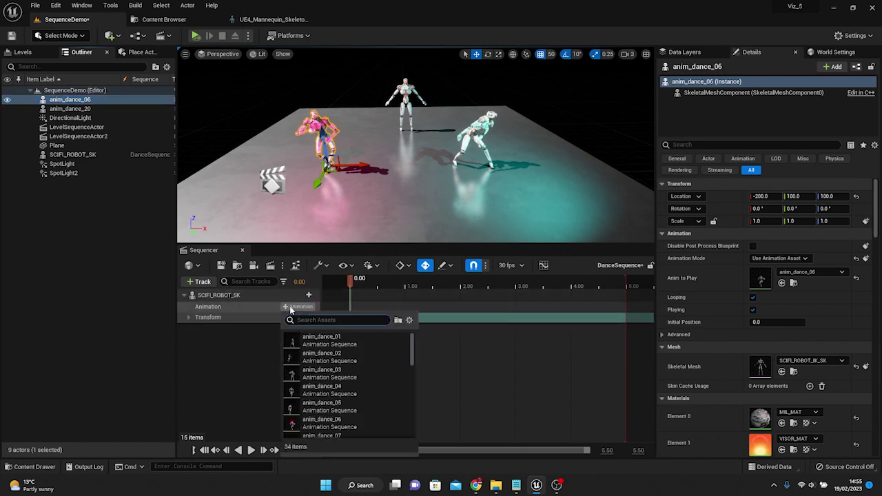
text(06)
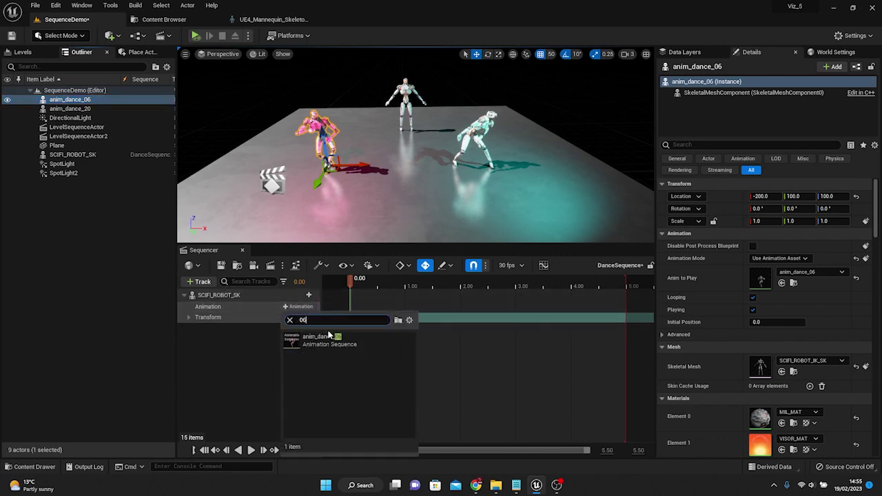
click(327, 339)
Step: Preview the sequence and extend the end of the playback range
click(413, 328)
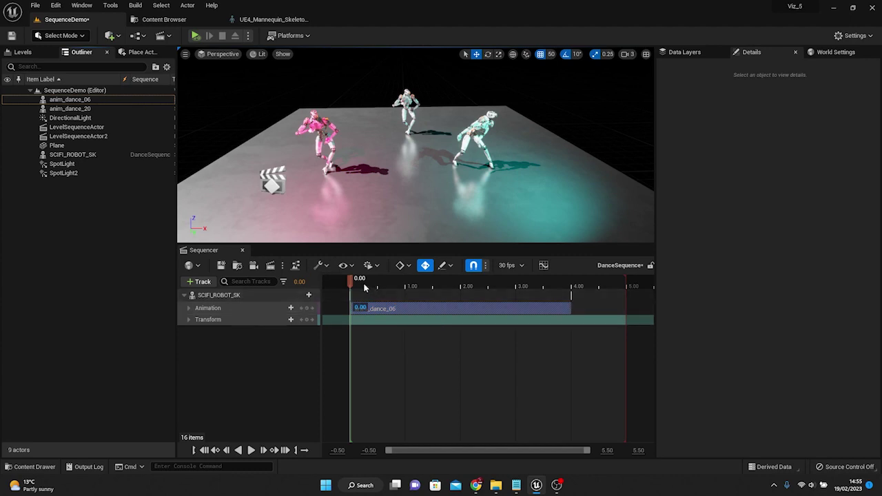
key(space)
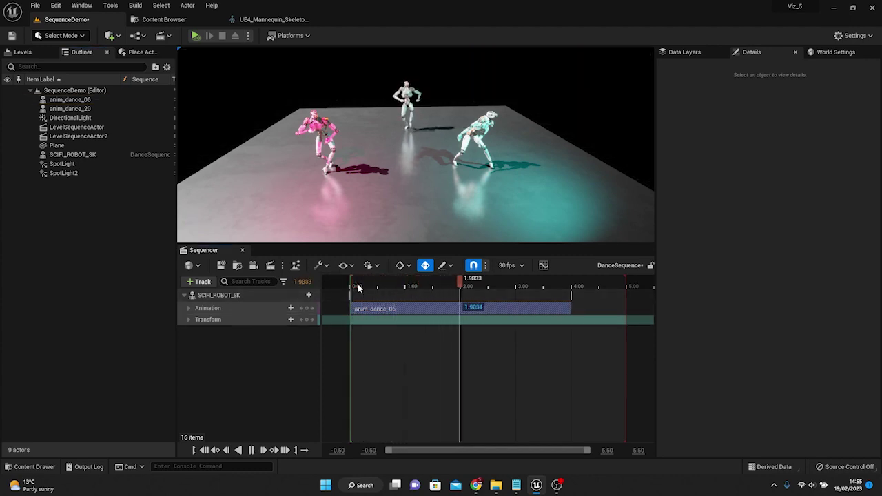
key(space)
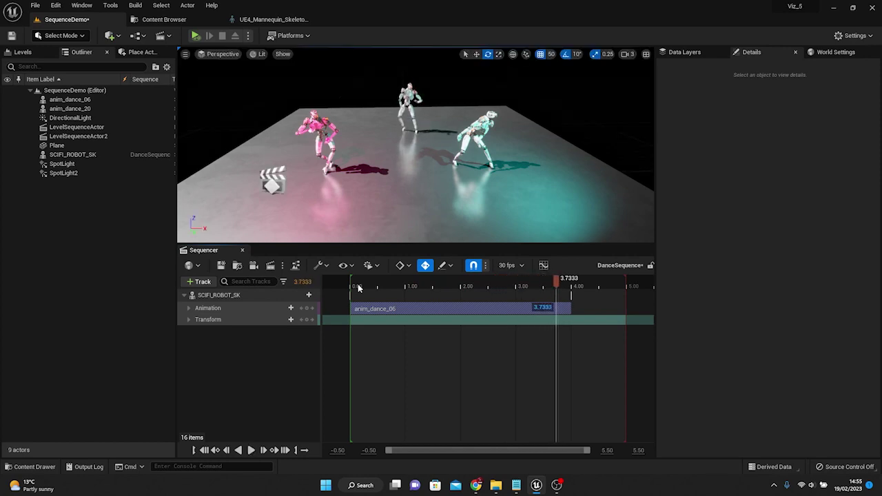
ctrl+scroll(571, 338, down, 5)
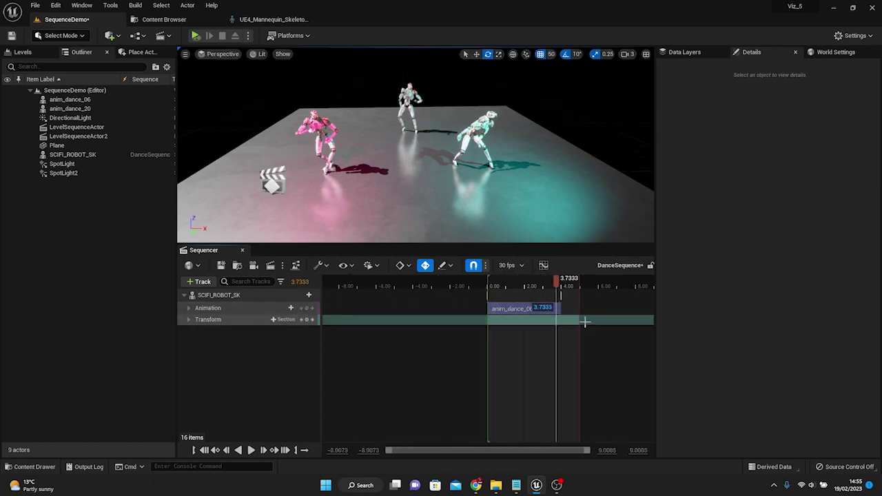
drag(578, 285, 661, 288)
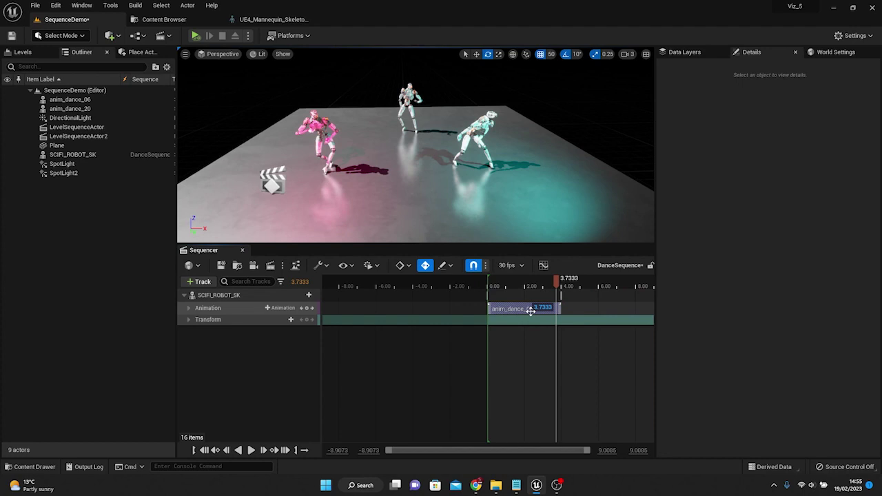
Step: Duplicate the anim_dance_06 clip so the copy slightly overlaps it, and preview the blend
alt+drag(508, 309, 568, 309)
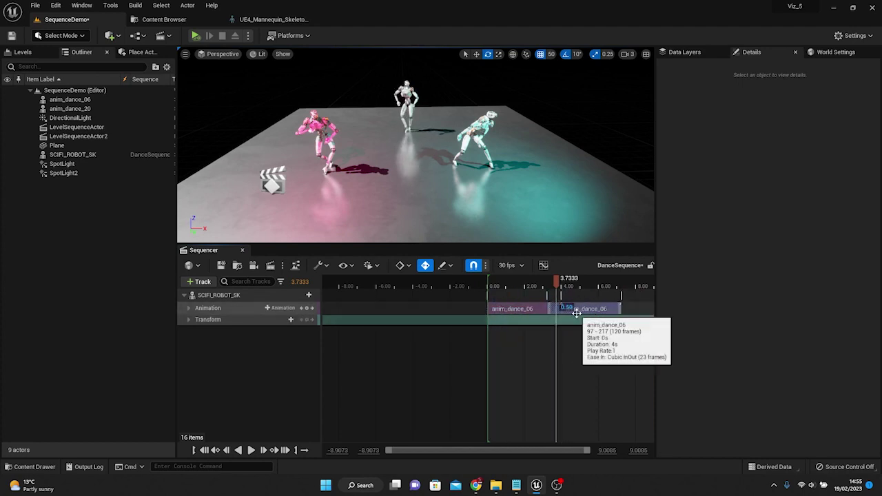
click(529, 286)
key(space)
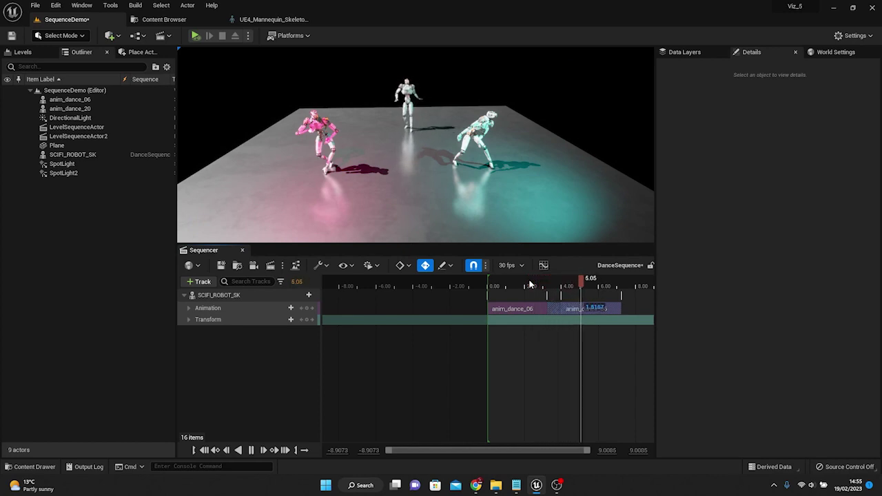
click(505, 285)
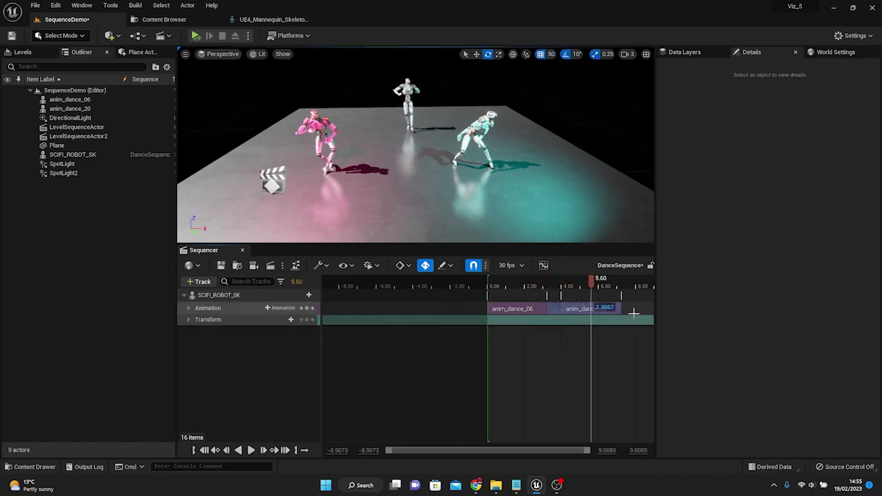
Step: Trim the second clip to end near 7.27, then delete that second section
drag(618, 315, 621, 317)
drag(593, 282, 624, 289)
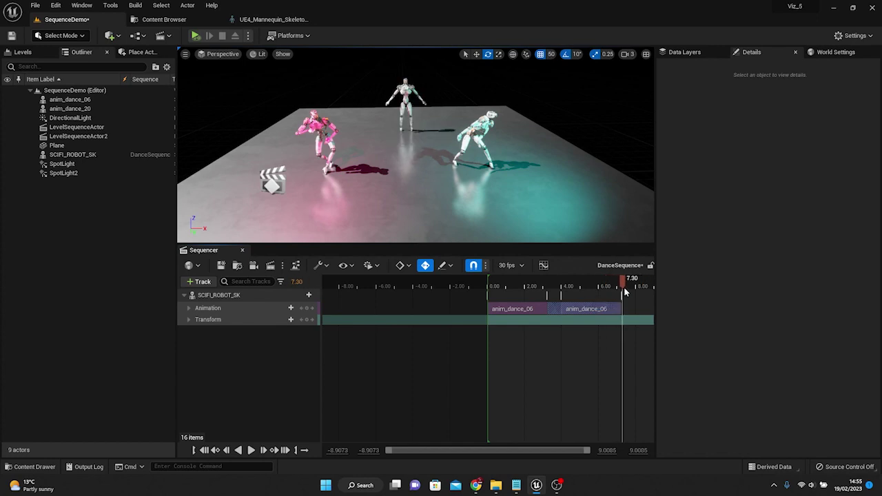
click(592, 307)
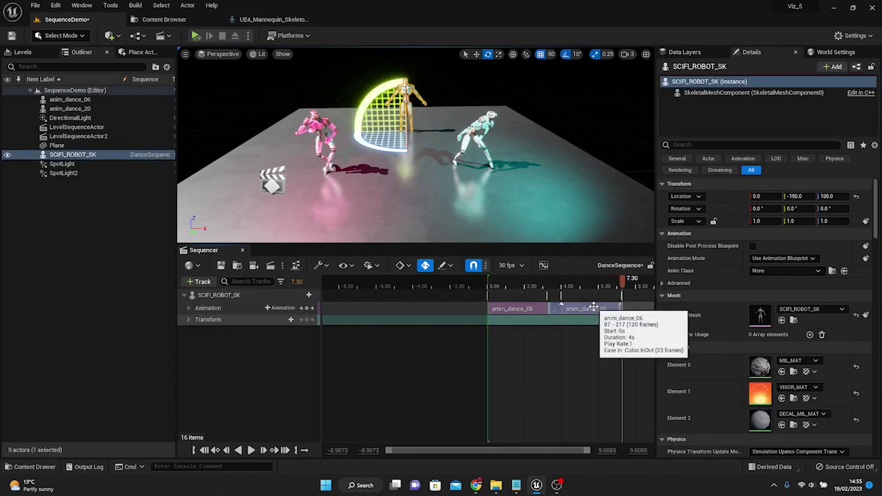
key(Delete)
Step: Copy the anim_dance_06 clip to about 4 s, set it to Reverse, and preview from 2.4 s
click(502, 310)
alt+drag(502, 310, 574, 317)
right_click(575, 321)
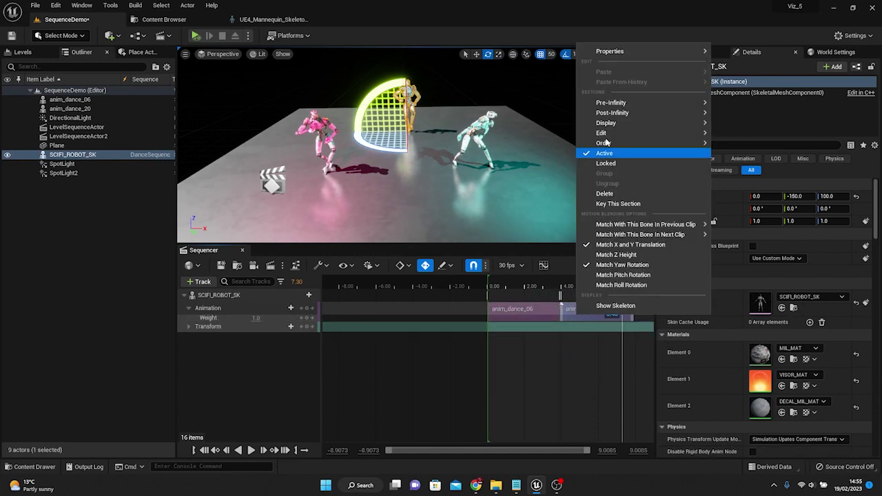
mouse_move(618, 58)
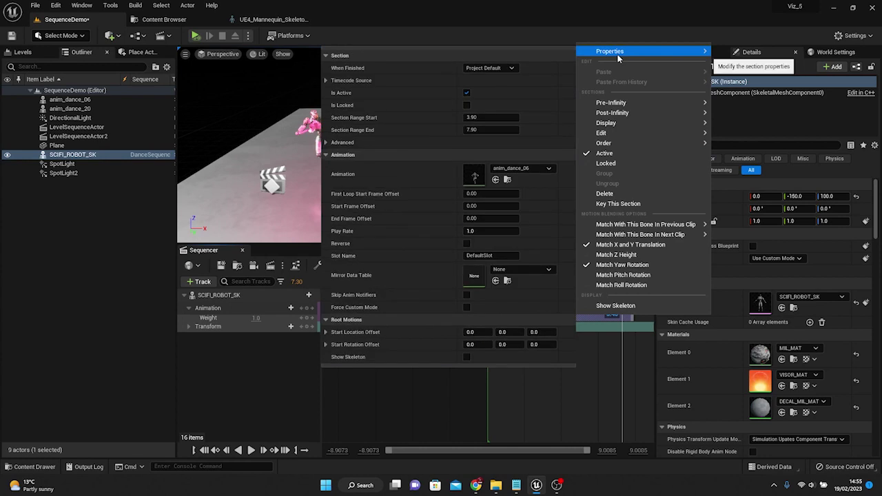
click(467, 244)
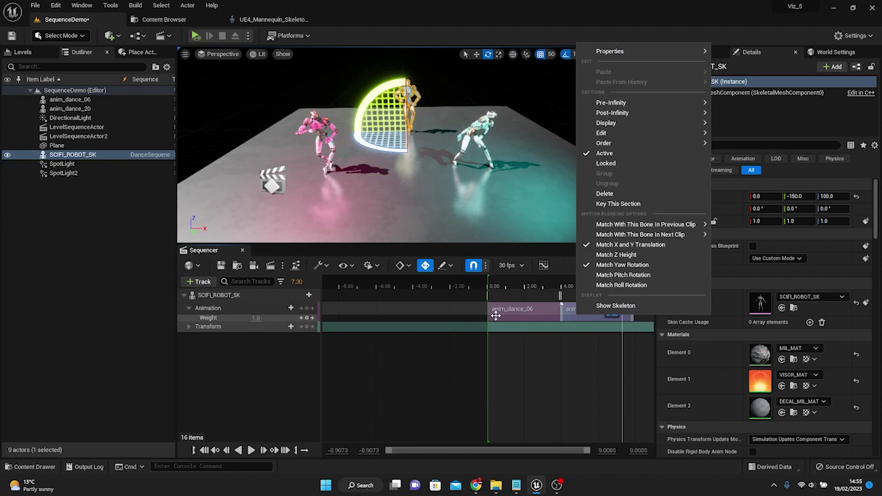
click(535, 285)
key(space)
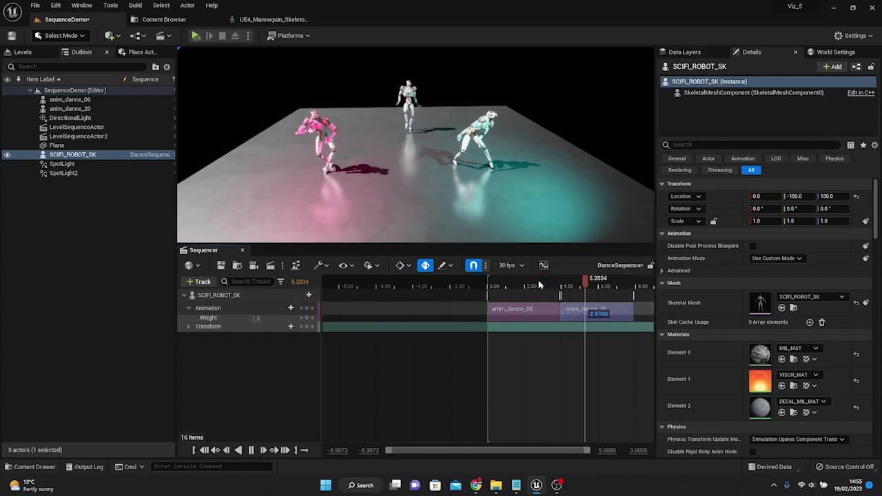
key(space)
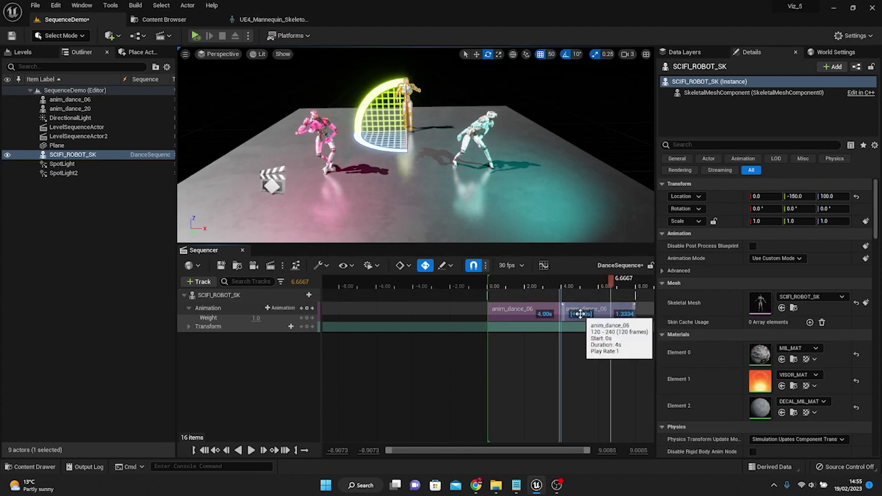
click(551, 286)
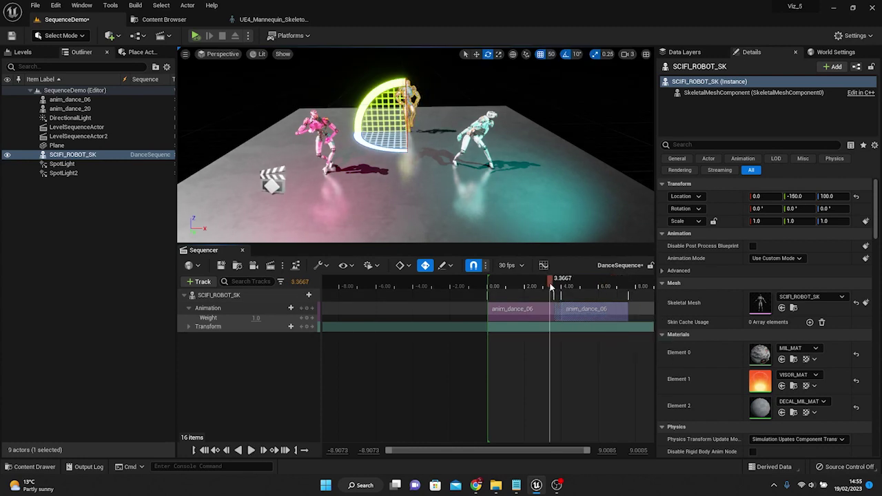
key(space)
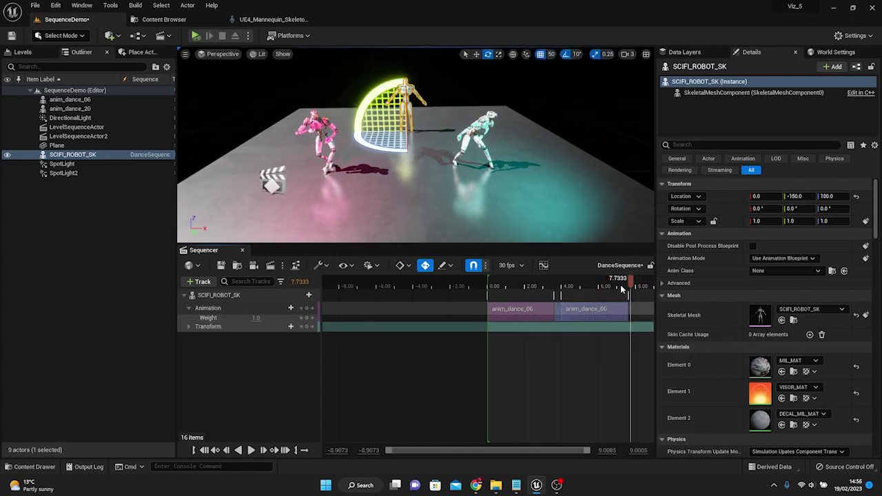
drag(620, 283, 582, 282)
click(426, 370)
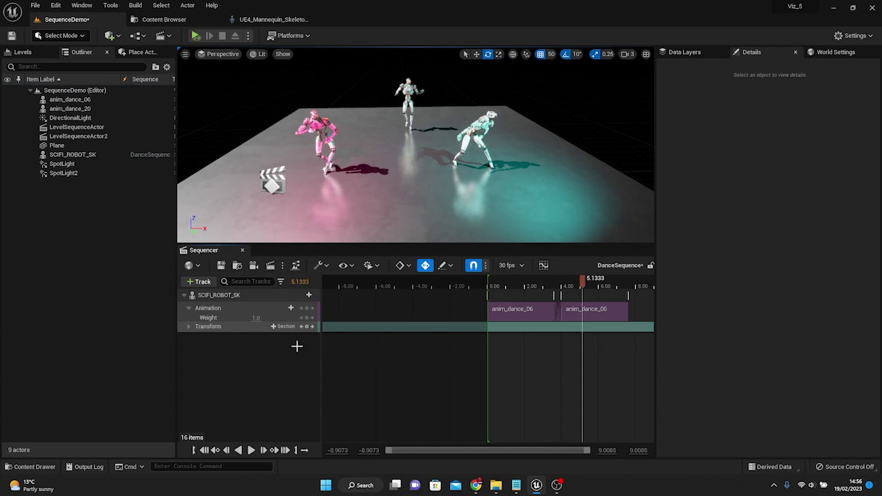
click(240, 296)
Step: Bake the SCIFI_ROBOT_SK track into an animation sequence named 06_PingPong in the Content folder
right_click(241, 298)
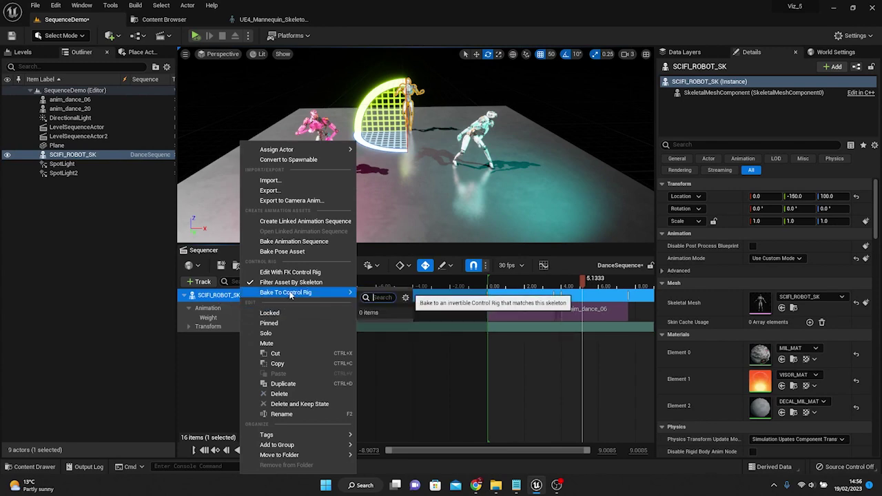
click(304, 243)
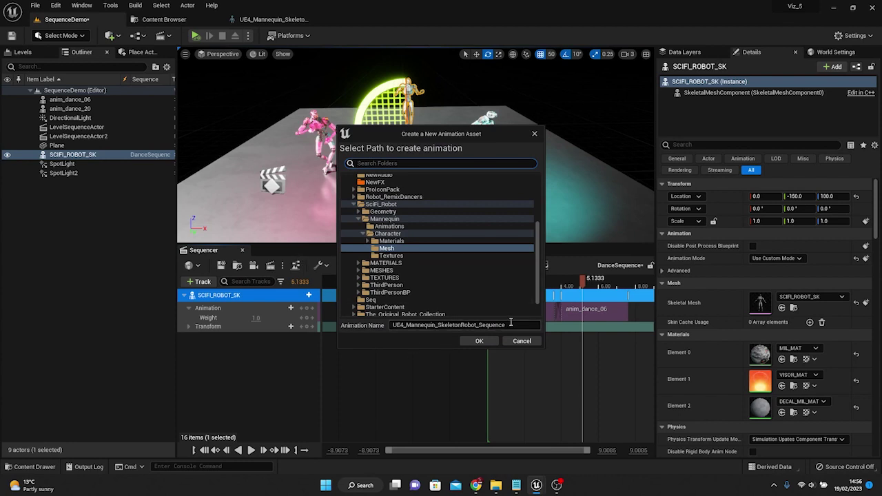
drag(511, 325, 399, 324)
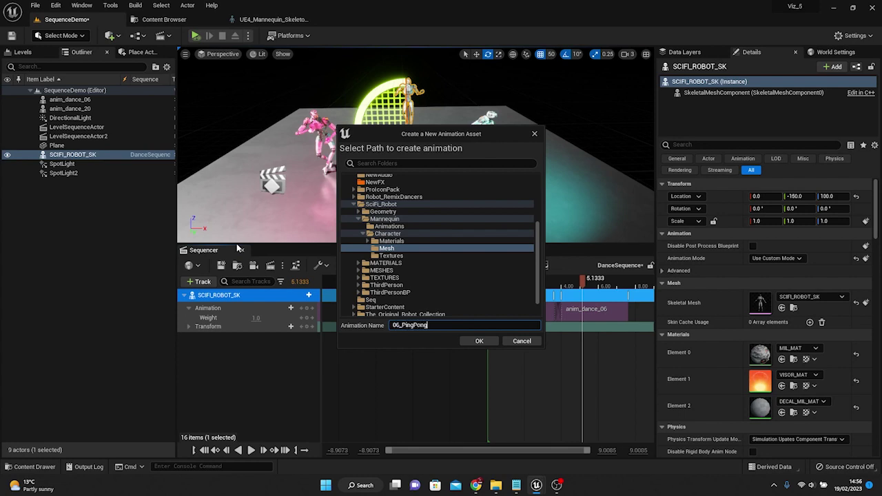
scroll(394, 193, up, 5)
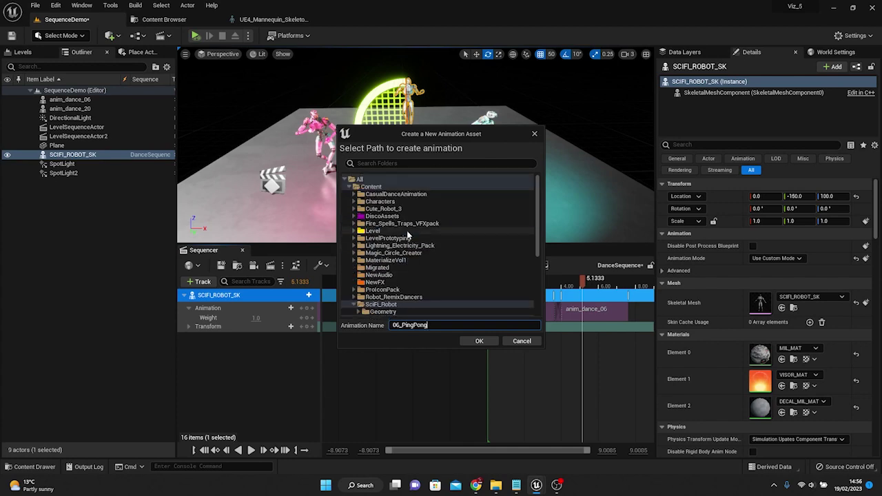
click(394, 188)
click(479, 340)
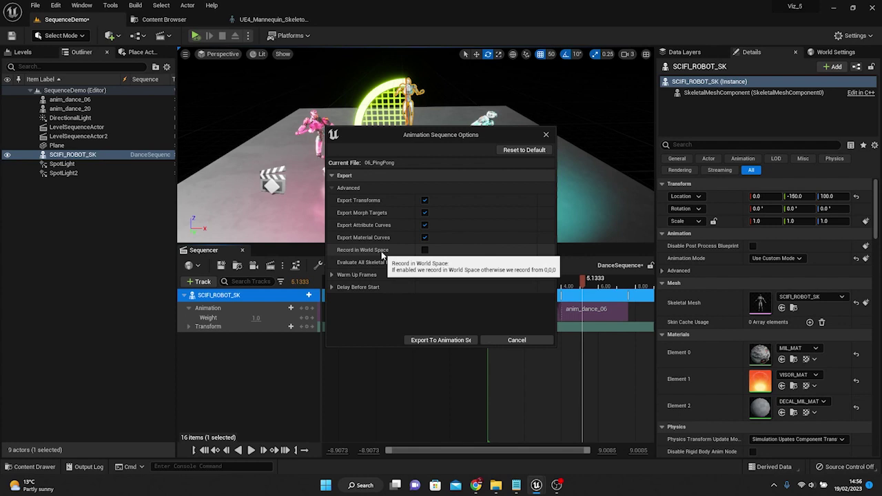
click(444, 339)
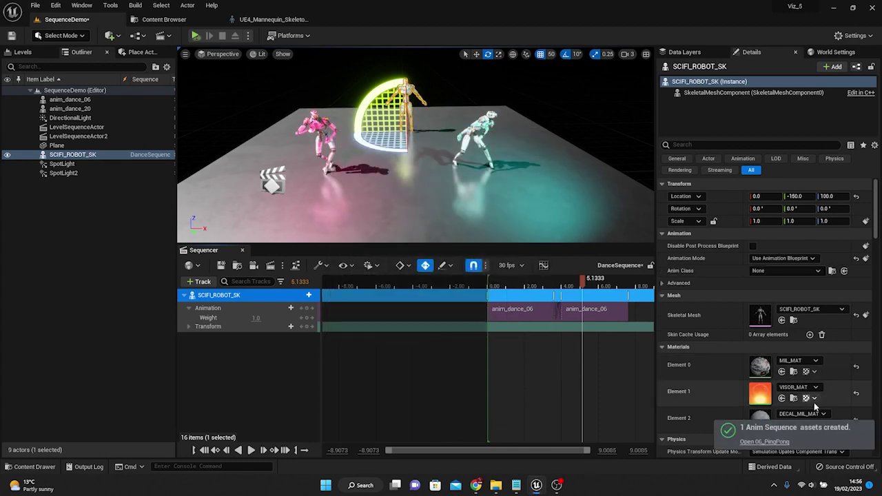
Step: Preview the 9.37-second 06_PingPong animation, then return to the SequenceDemo level
click(775, 441)
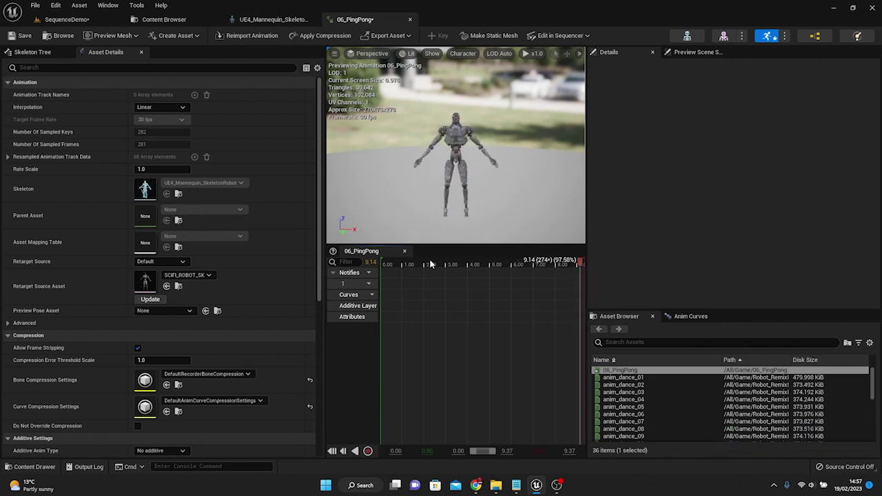
click(67, 19)
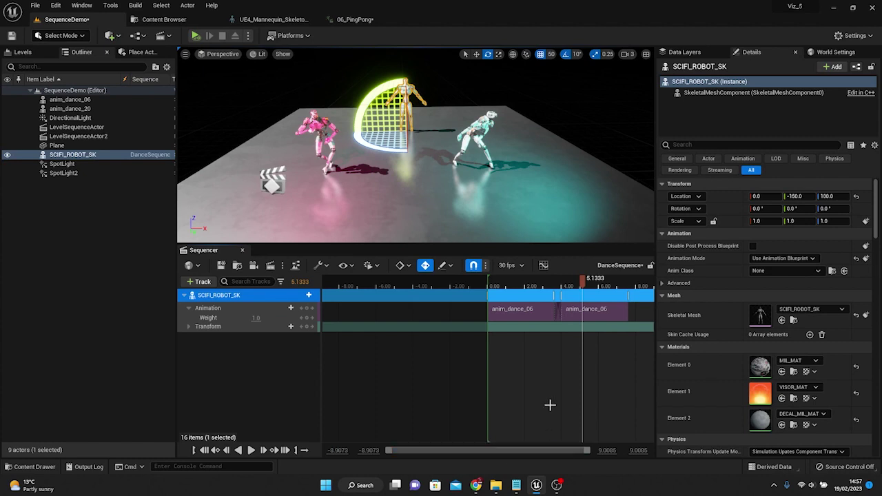
Step: Pull in the playback range end and copy a third anim_dance_06 section after the reversed one
right_drag(597, 340, 535, 341)
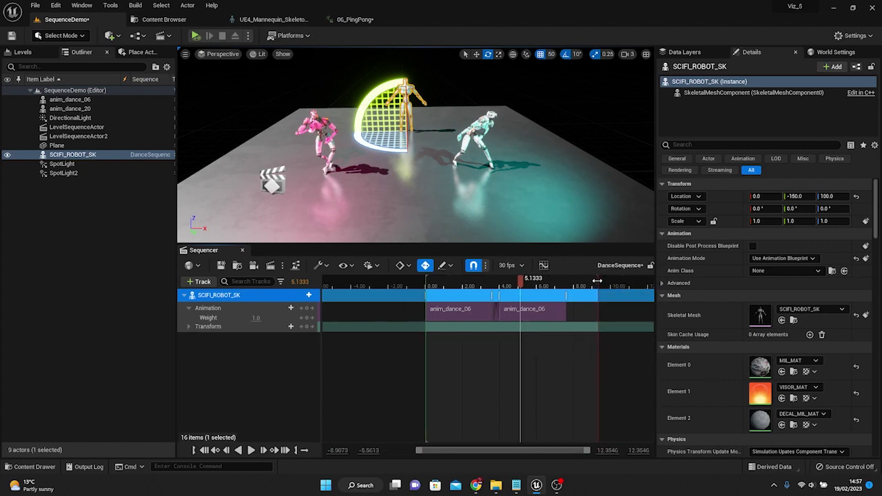
mouse_move(597, 281)
mouse_down()
mouse_move(492, 283)
mouse_move(547, 288)
mouse_up()
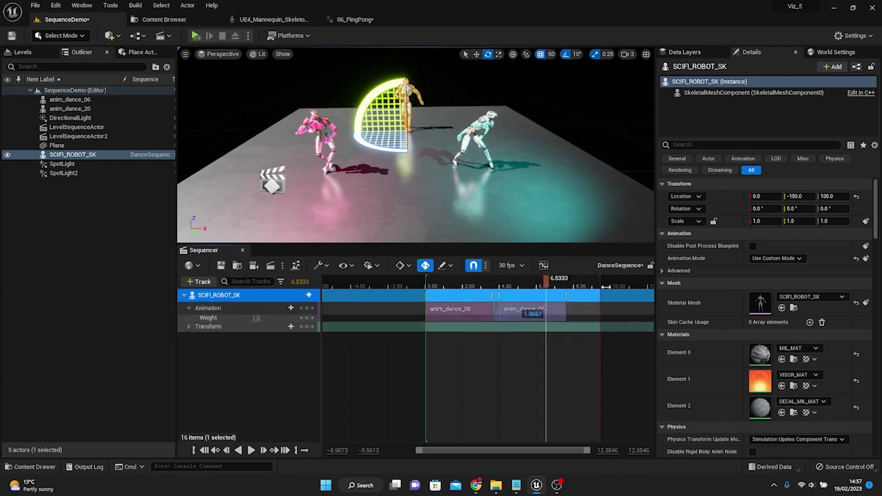
right_drag(602, 355, 522, 351)
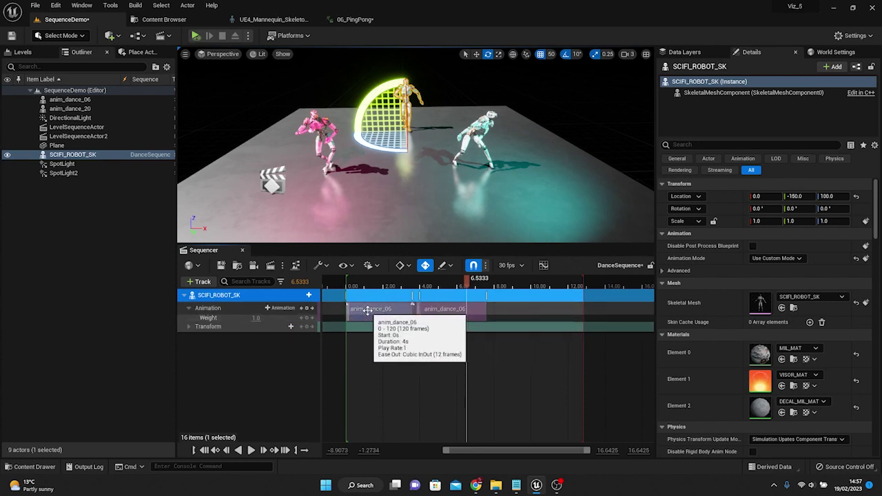
alt+drag(351, 307, 502, 310)
Step: From the third section's properties, create mirror table Robot_Mirror for UE4_Mannequin_SkeletonRobot
right_click(518, 314)
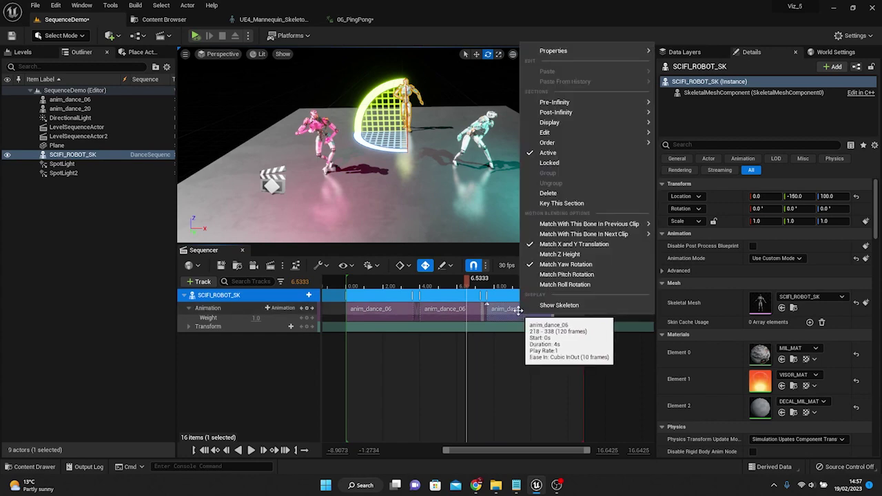
mouse_move(582, 50)
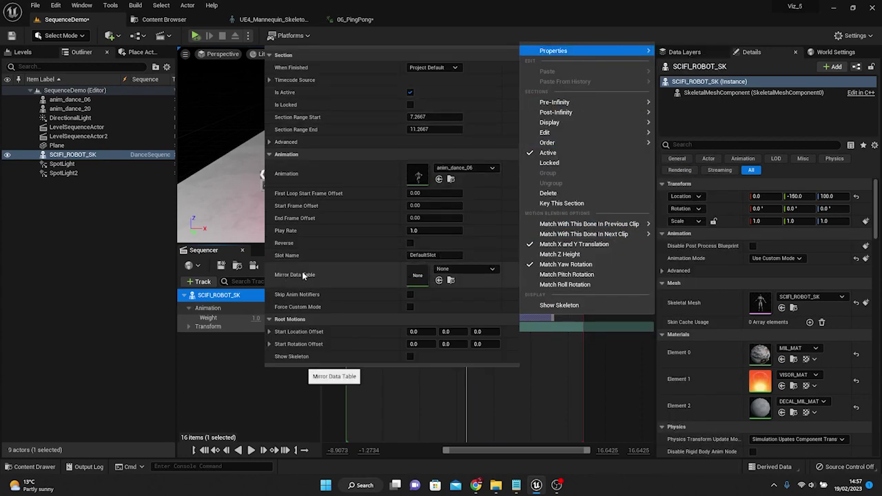
click(461, 271)
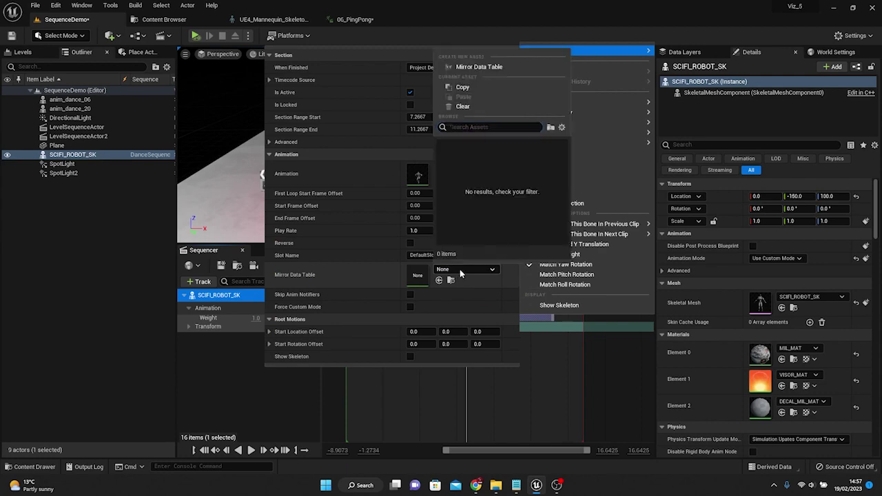
click(498, 66)
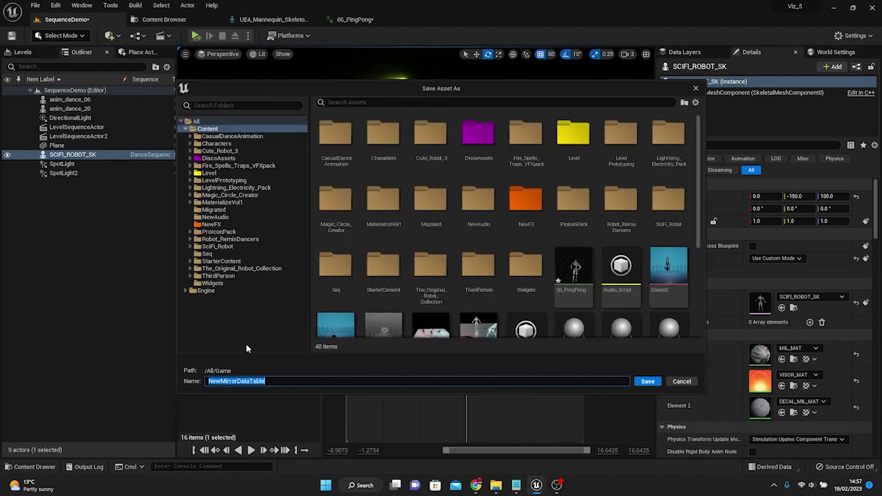
text(Robot)
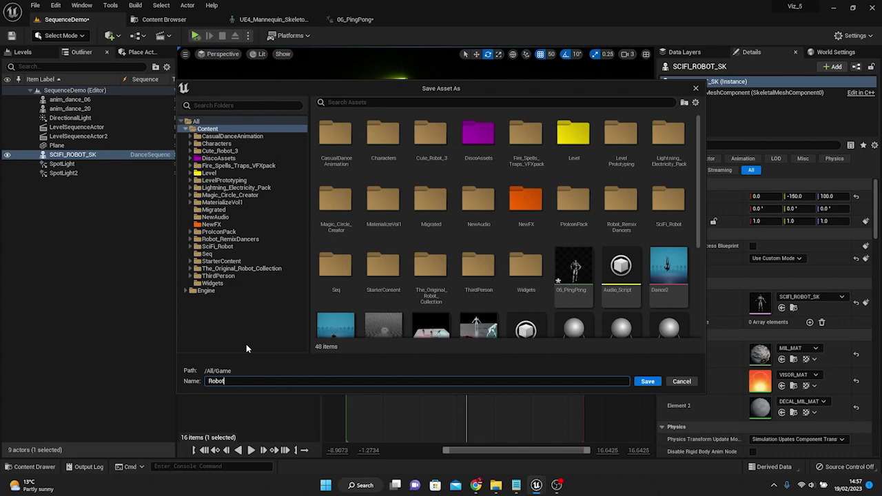
text(_Mirror)
click(647, 381)
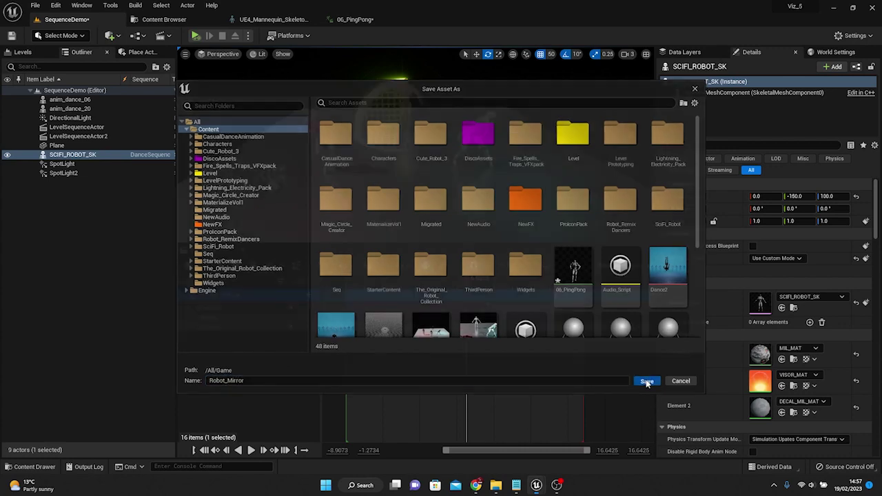
text(ro)
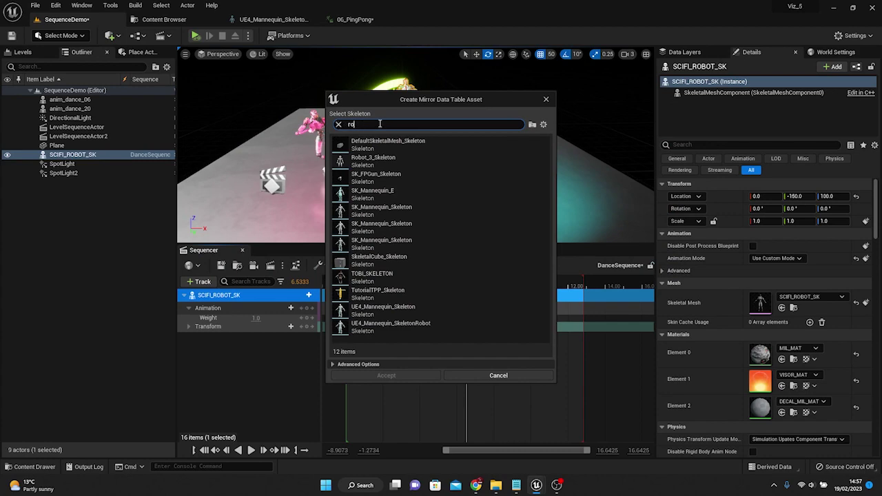
text(bot)
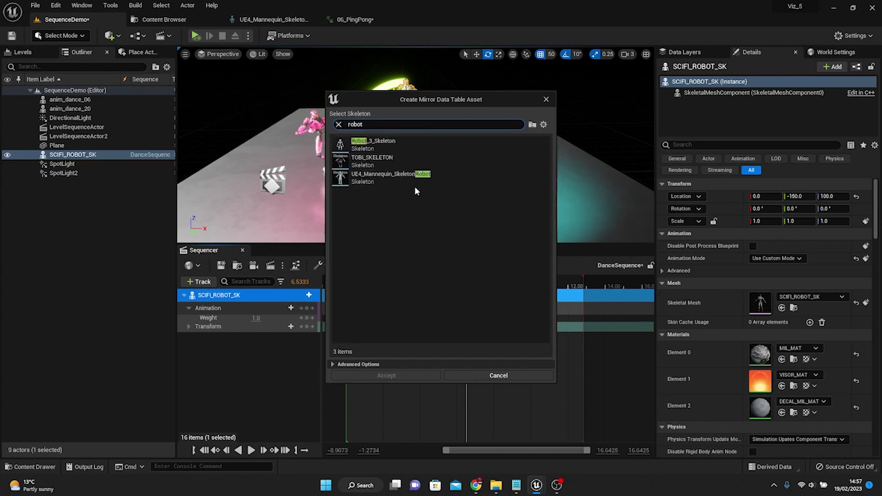
click(413, 178)
Step: Confirm the skeleton and set the third section's Mirror Data Table to Robot_Mirror
click(387, 376)
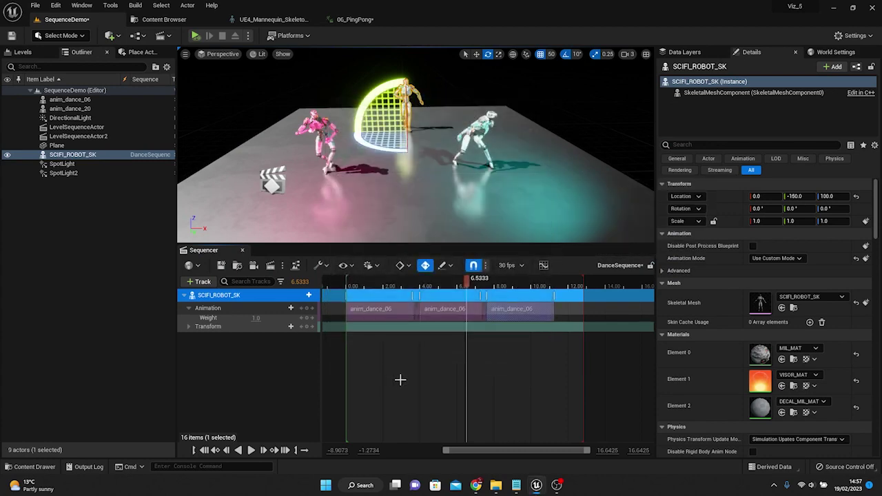
right_click(514, 308)
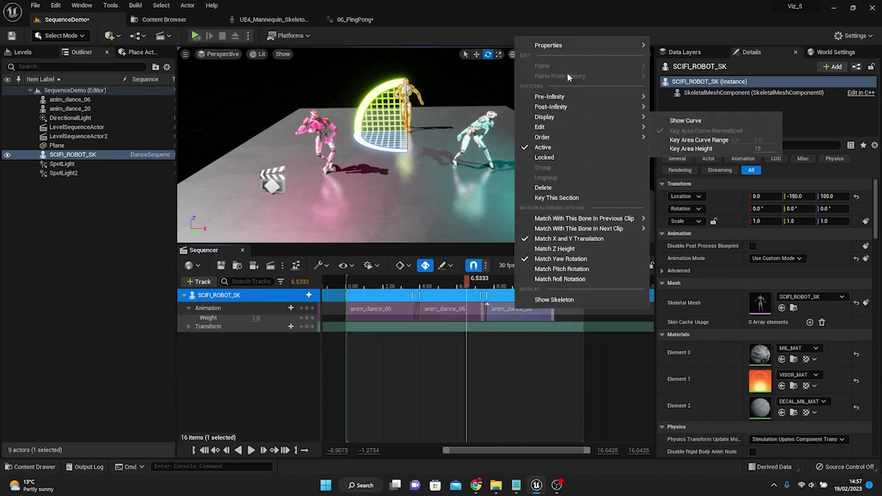
mouse_move(577, 50)
click(460, 264)
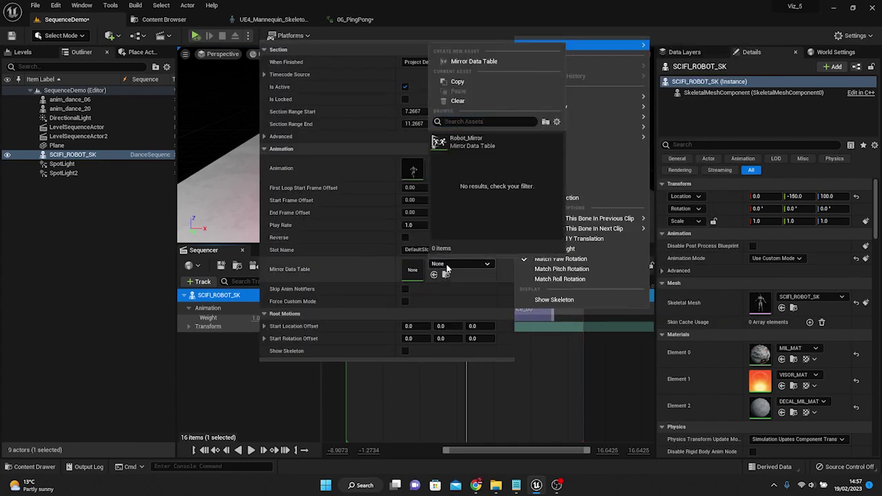
click(476, 141)
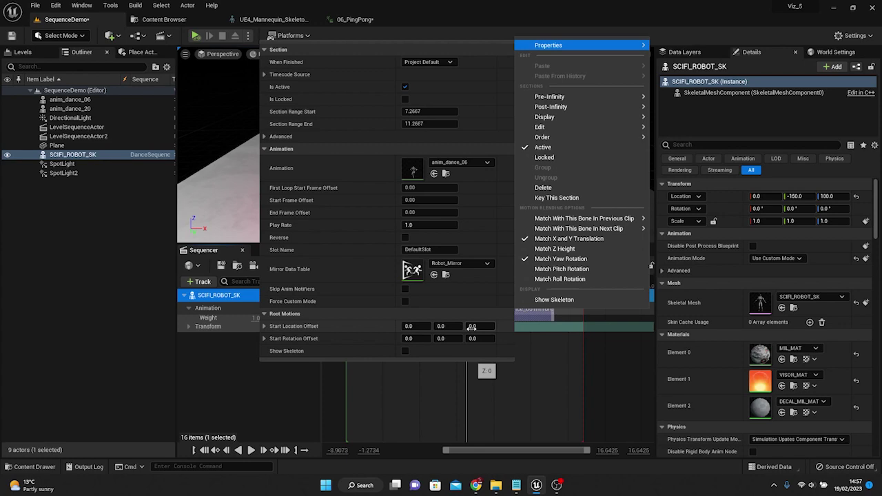
click(508, 382)
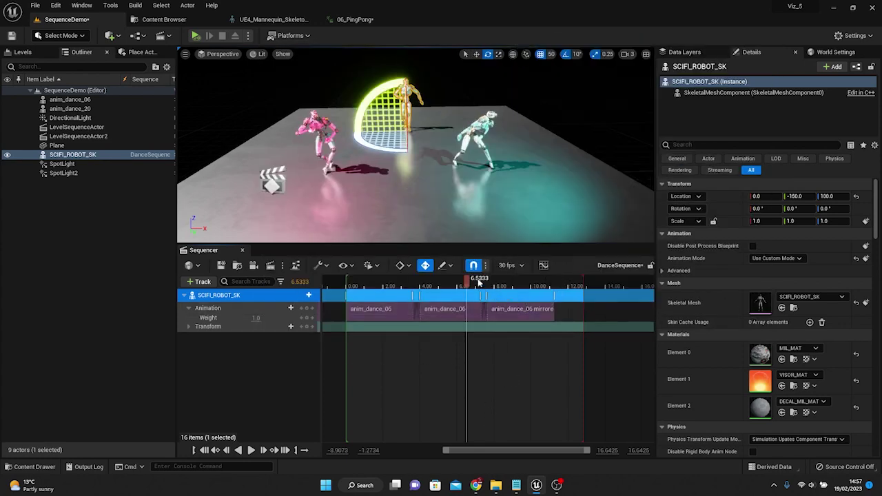
Step: Play the sequence from the start and from about 8 s to check the mirrored clip
key(space)
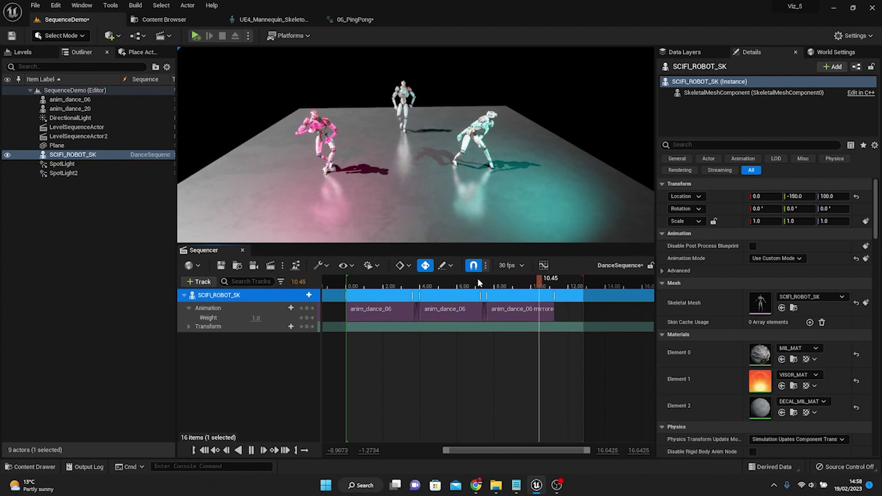
key(space)
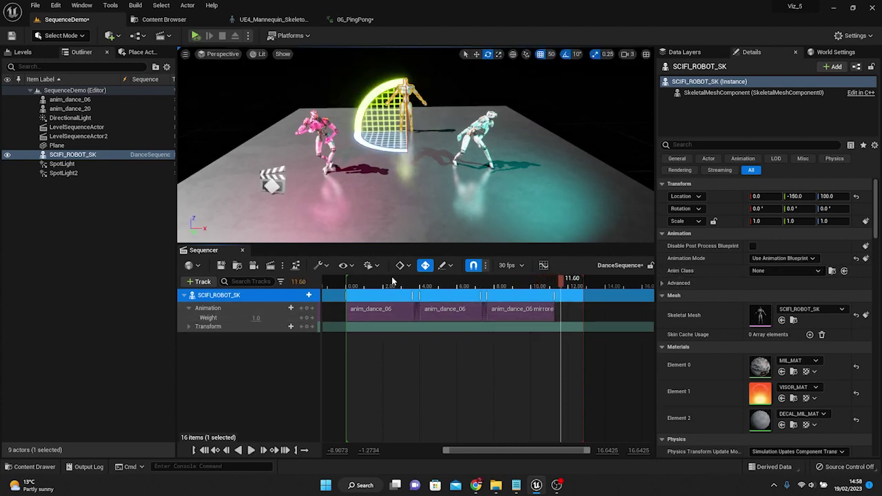
click(353, 282)
key(space)
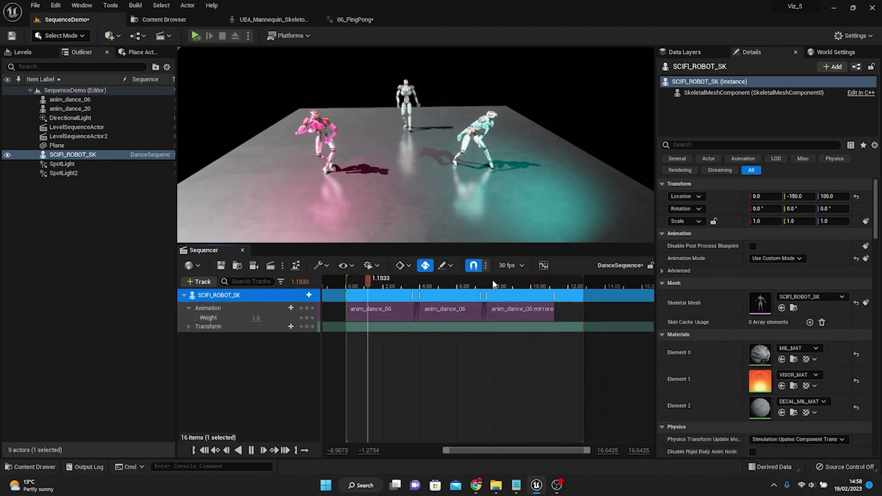
click(494, 282)
key(space)
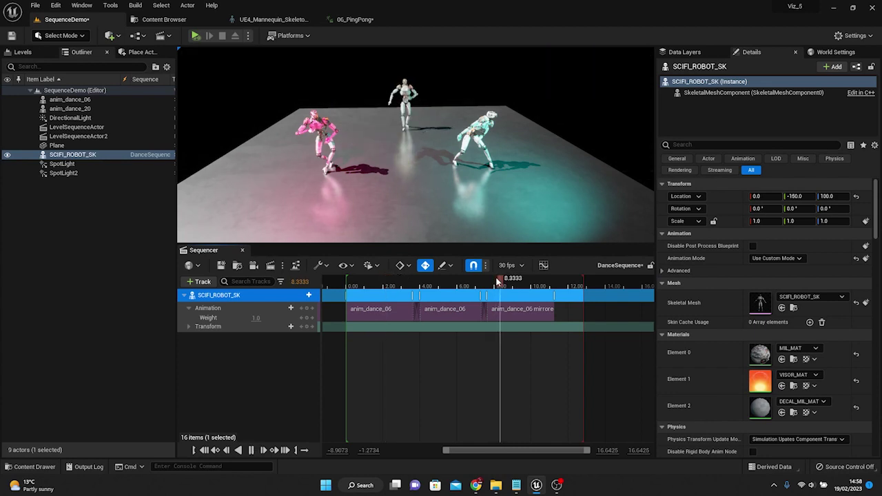
key(space)
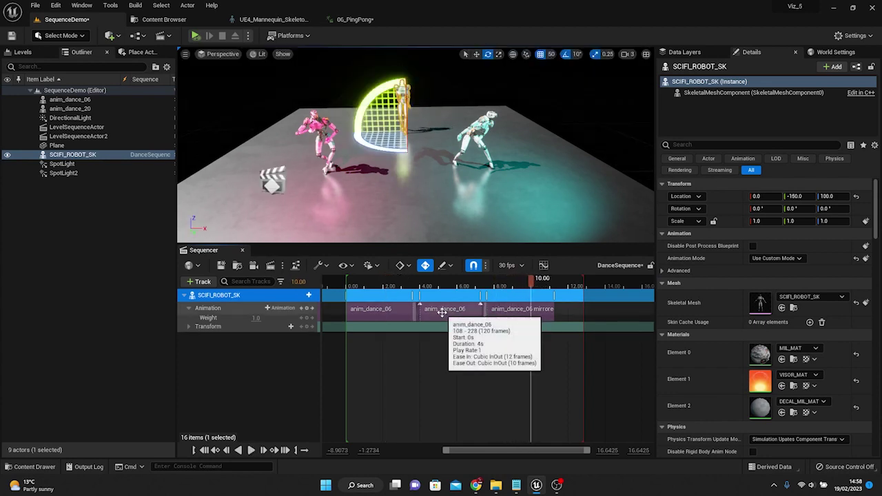
Step: Add a fourth anim_dance_06 clip at the track's end and mirror it with Robot_Mirror
drag(581, 282, 648, 283)
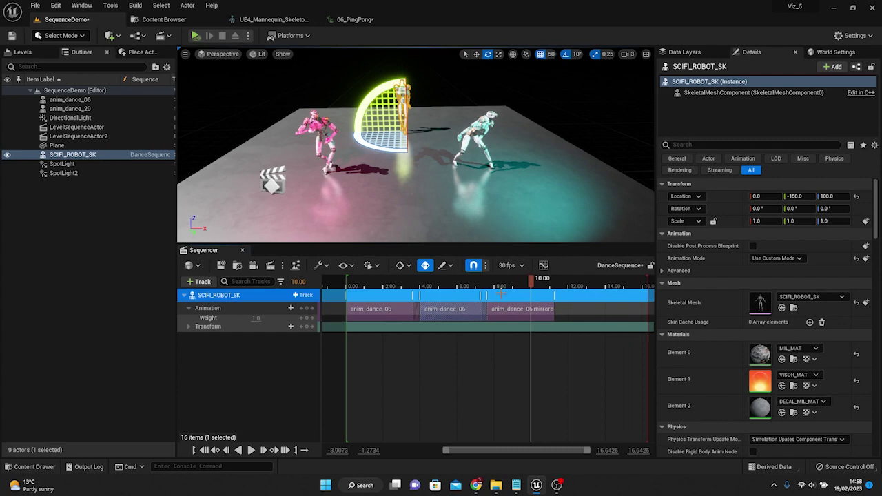
drag(450, 309, 567, 310)
right_click(568, 310)
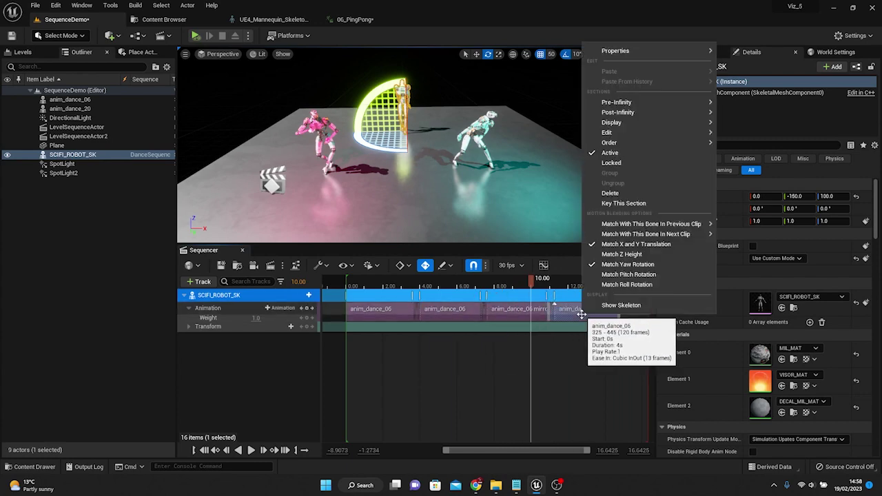
mouse_move(633, 54)
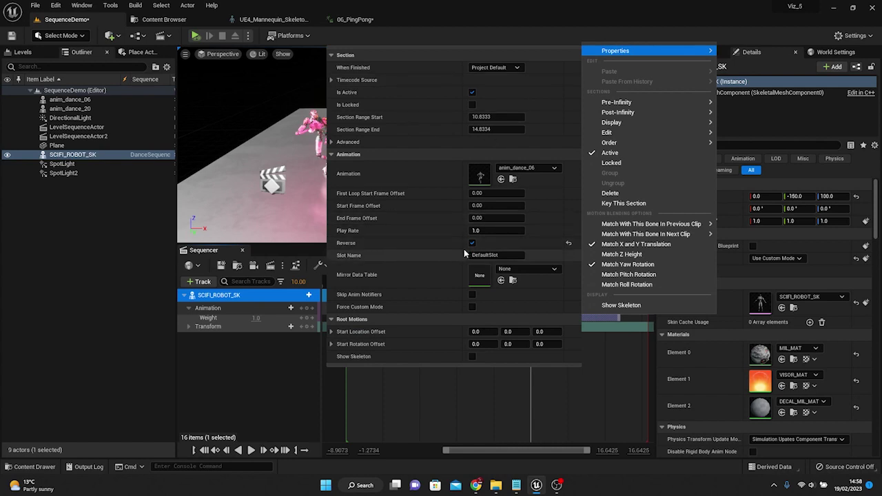
click(512, 268)
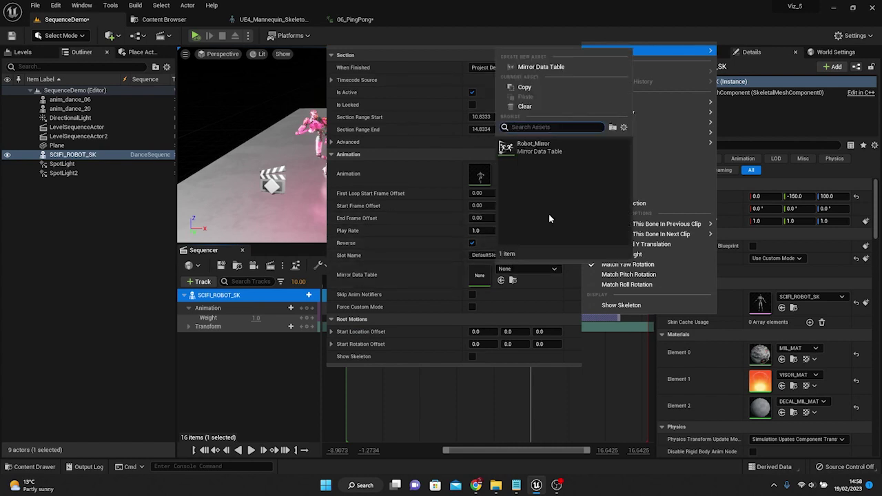
click(551, 150)
click(579, 346)
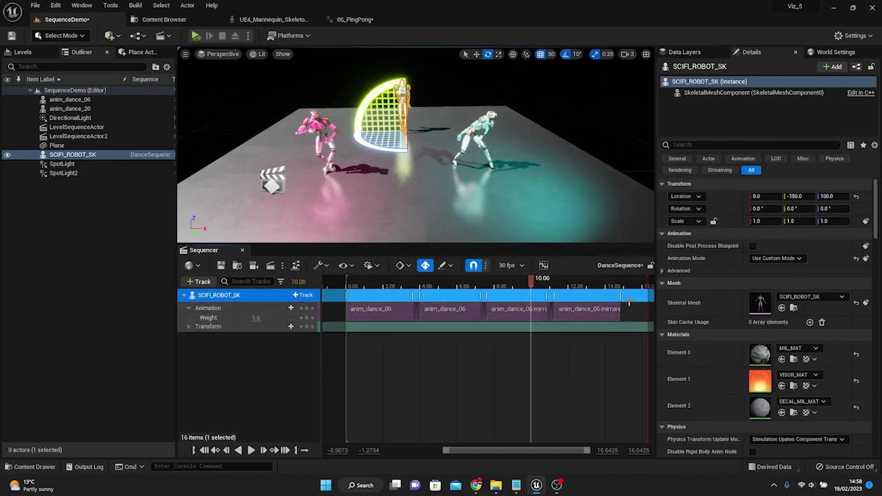
Step: End the playback range at about 14.7 s and play the sequence from around 1 s
drag(647, 285, 622, 283)
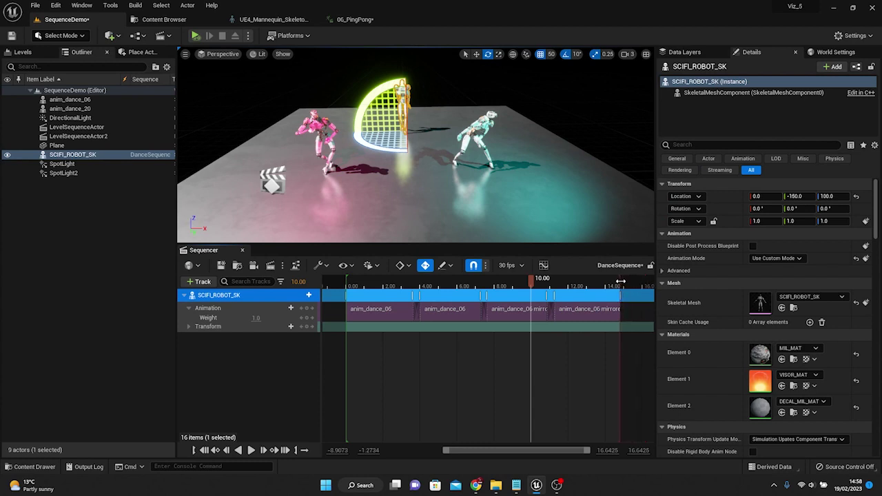
click(373, 286)
key(space)
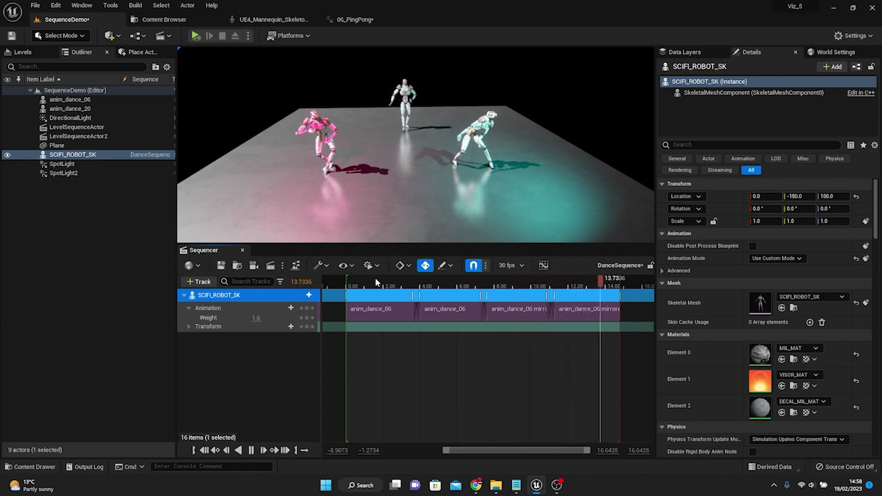
Step: Bake the robot's track as an animation sequence named FullDanceSequence in the Content folder
right_click(241, 297)
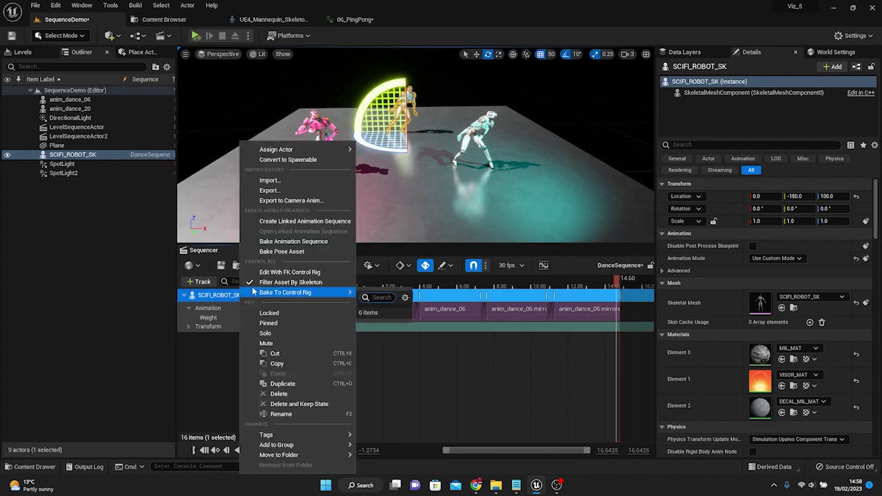
click(308, 242)
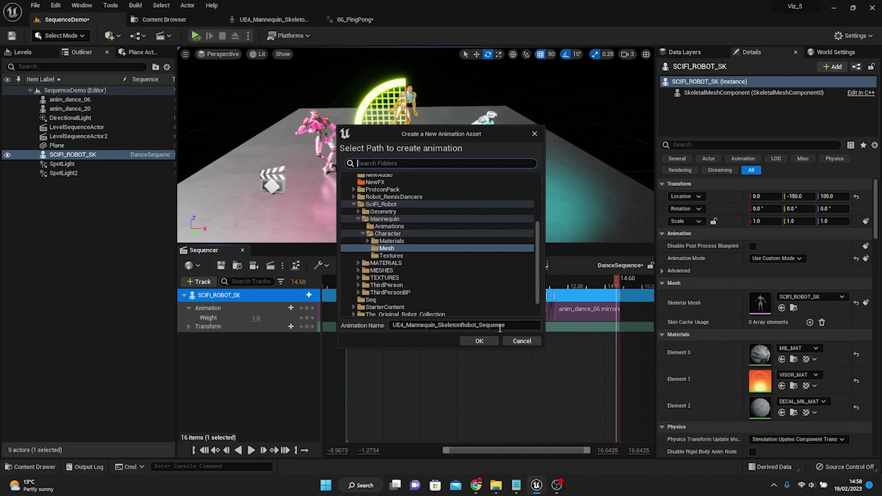
drag(500, 328, 359, 321)
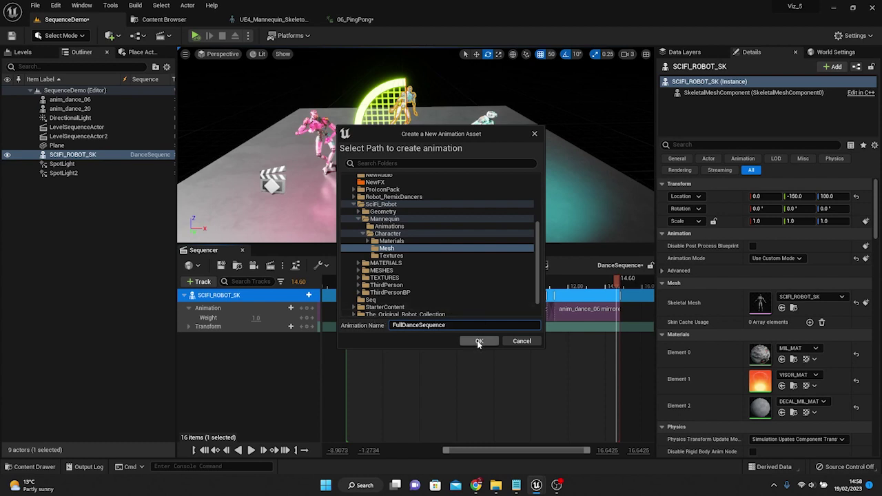
scroll(407, 213, up, 5)
click(372, 187)
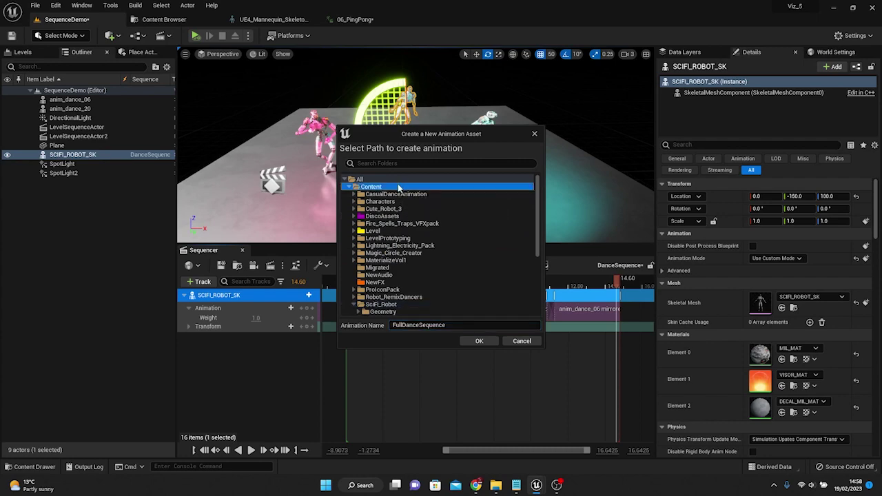
click(479, 341)
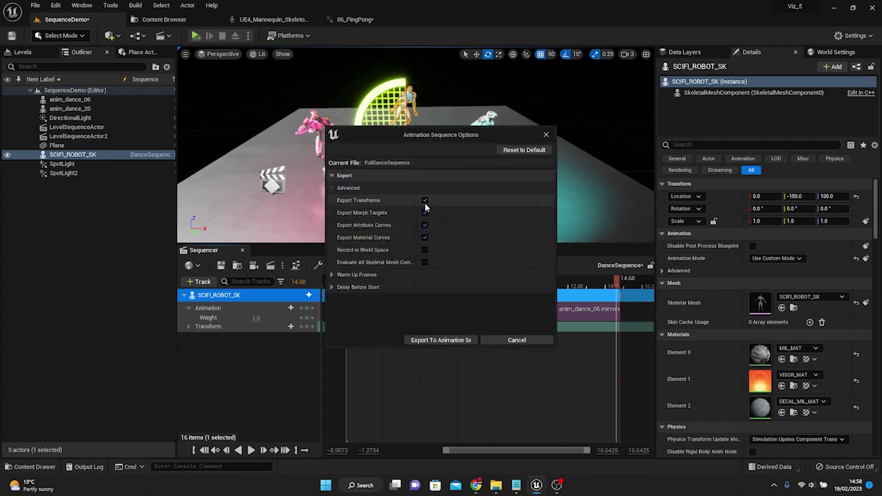
Step: Export the baked FullDanceSequence, leaving the warm-up frame settings unchanged
click(332, 275)
click(332, 274)
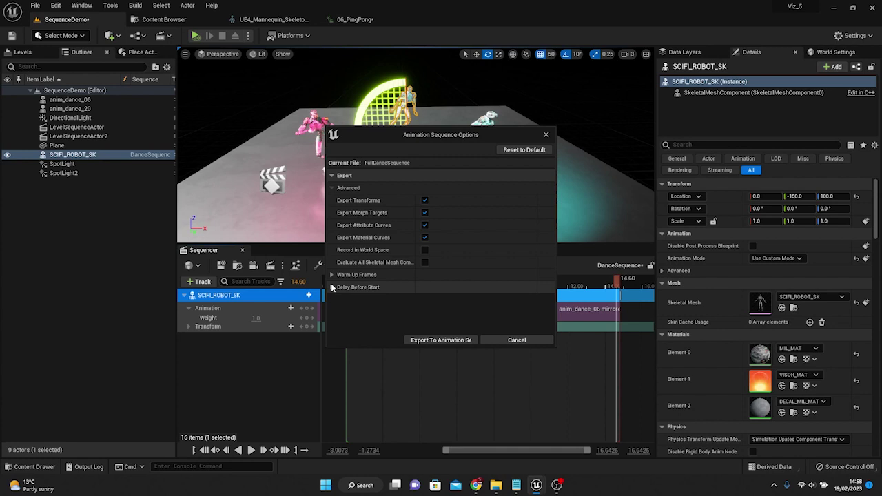
click(438, 341)
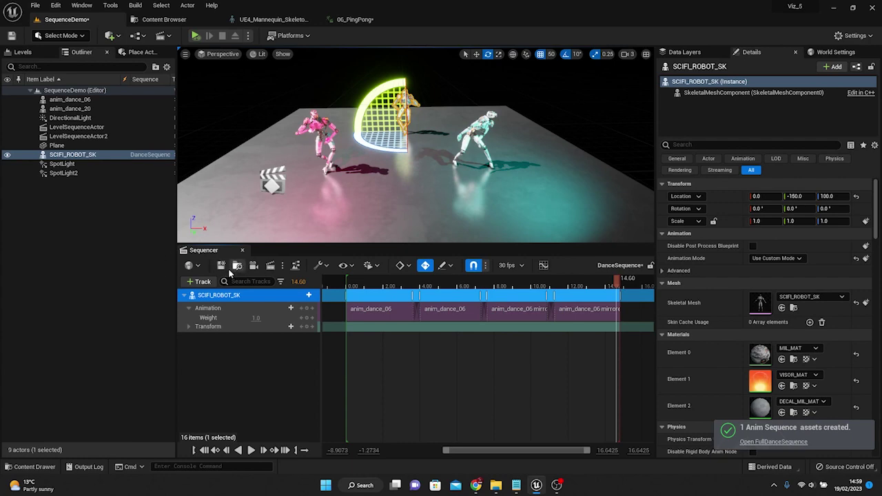
Step: Close Sequencer, locate the FullDanceSequence asset in the Content Browser, and place it in the level
click(242, 250)
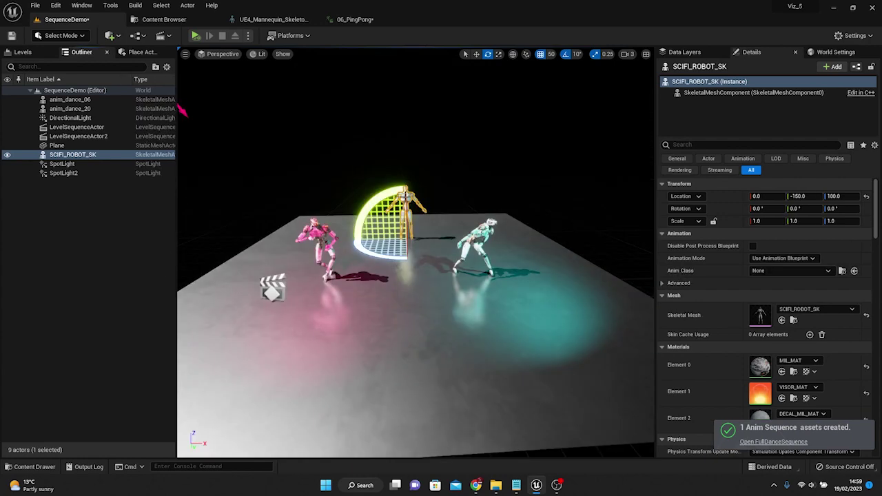
click(398, 132)
click(773, 442)
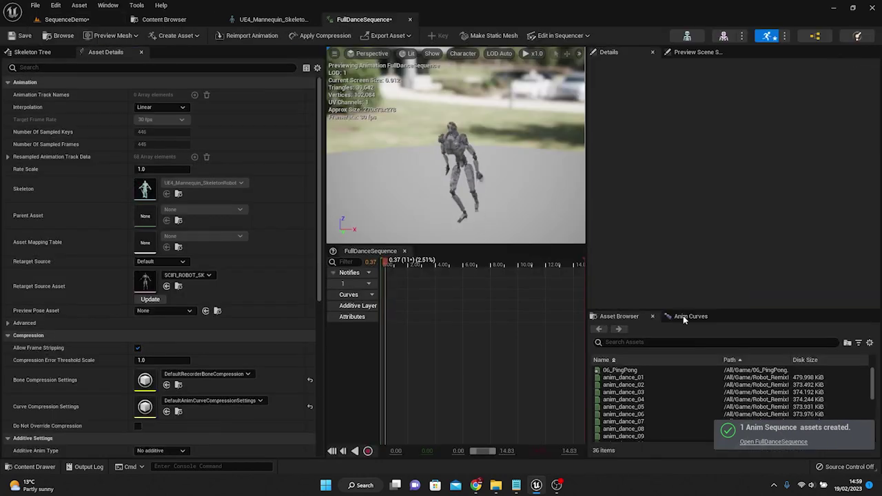
click(164, 20)
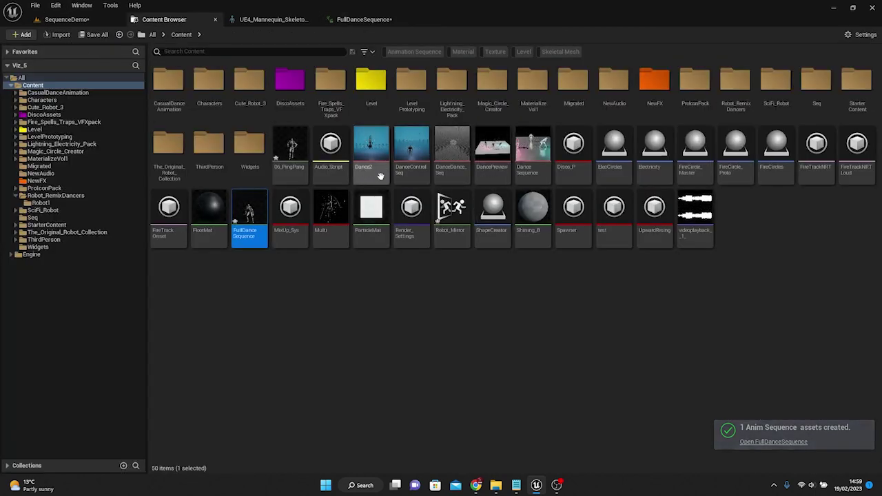
drag(249, 214, 405, 300)
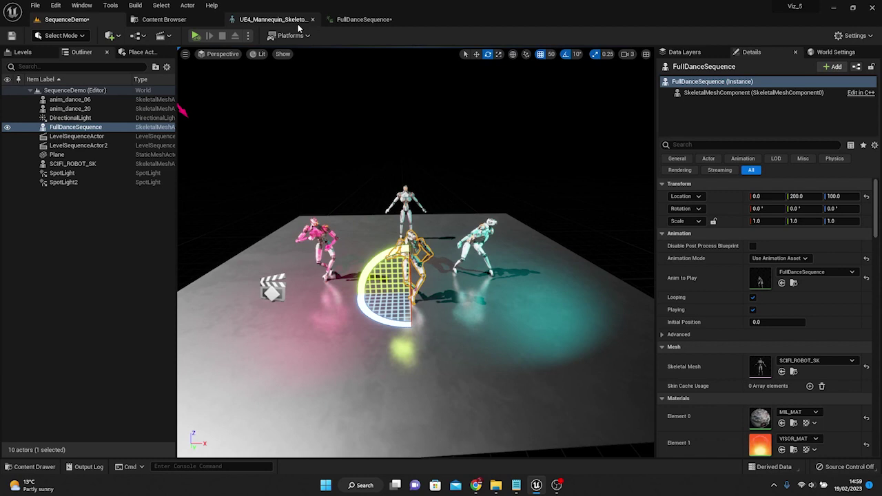
click(196, 36)
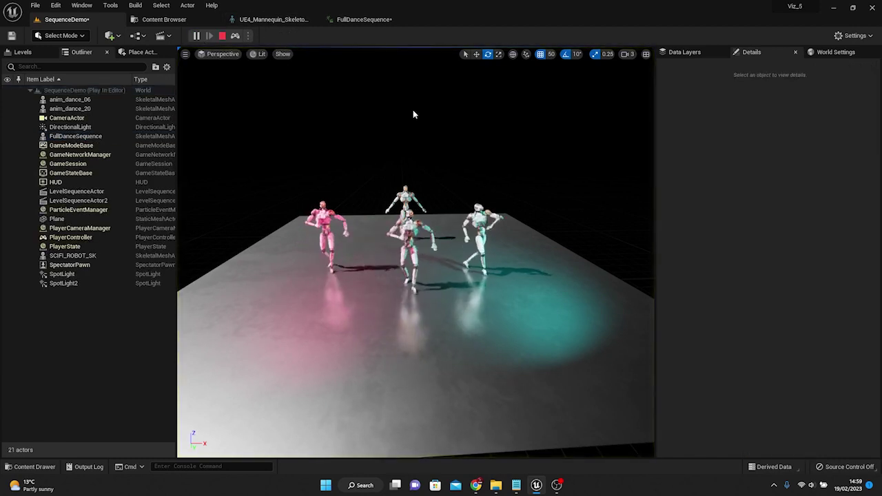